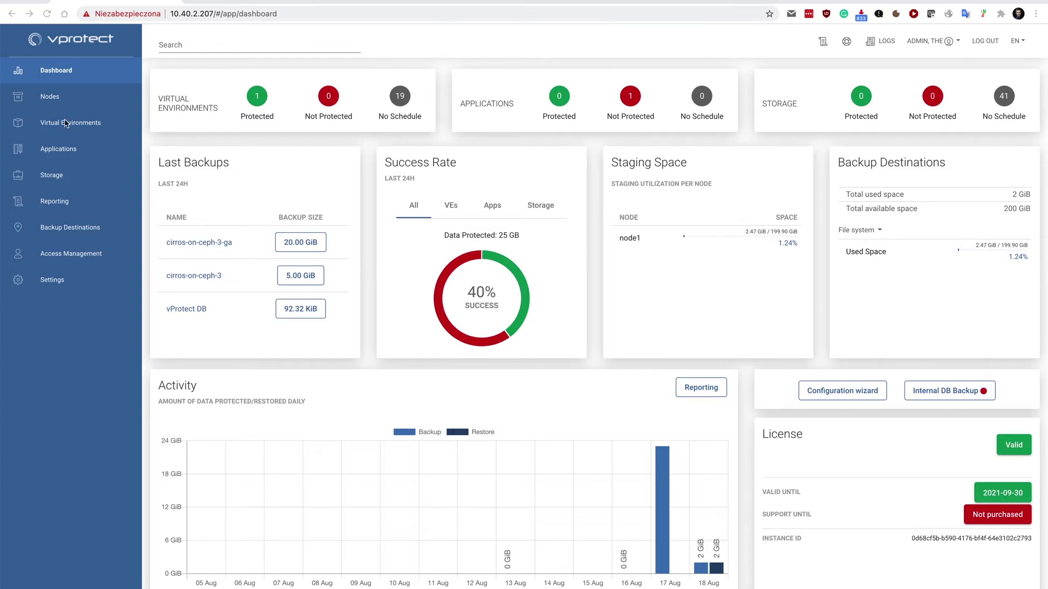
Open the OpenStack hypervisor manager's configuration in the virtual environments infrastructure and review its available import/export modes
left_click(47, 126)
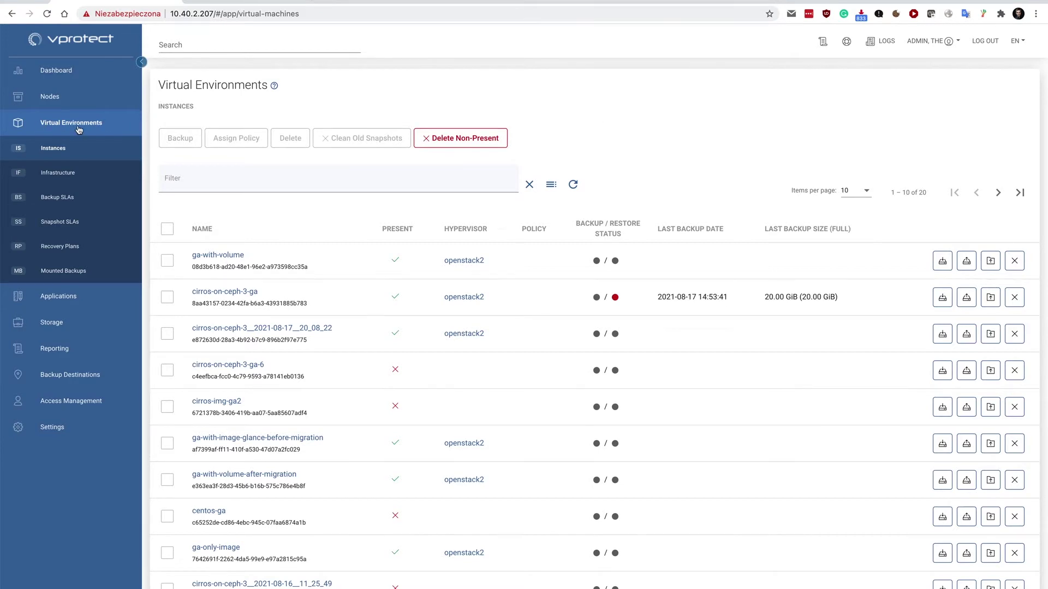
left_click(49, 174)
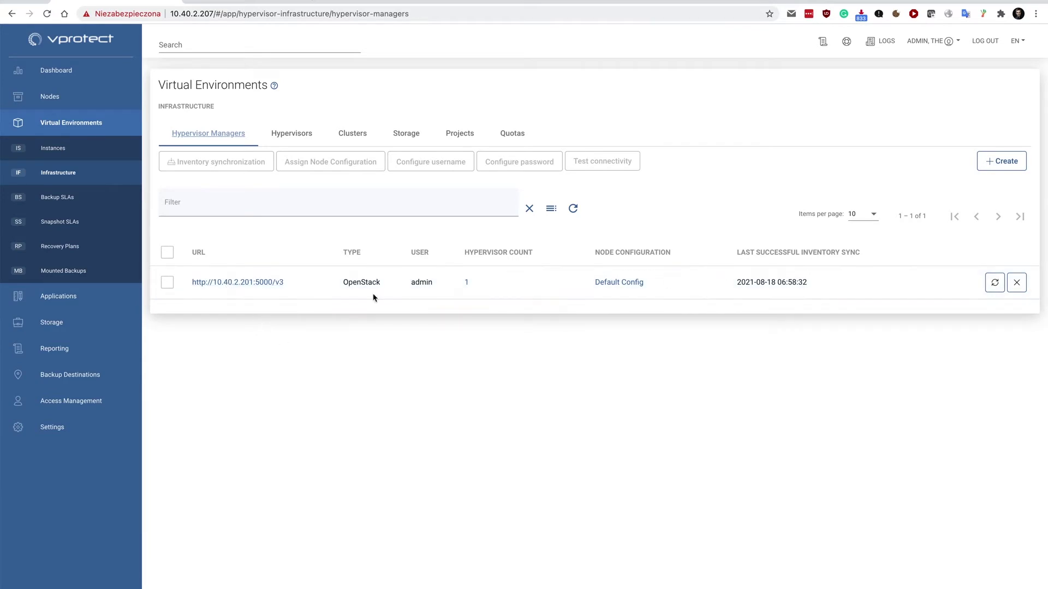
left_click(240, 283)
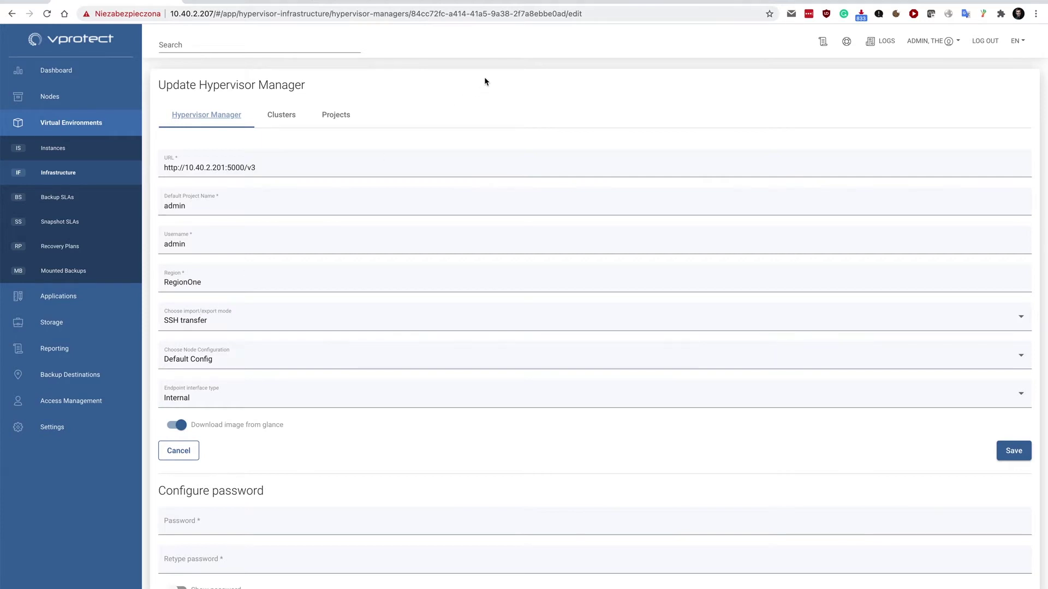
left_click(197, 329)
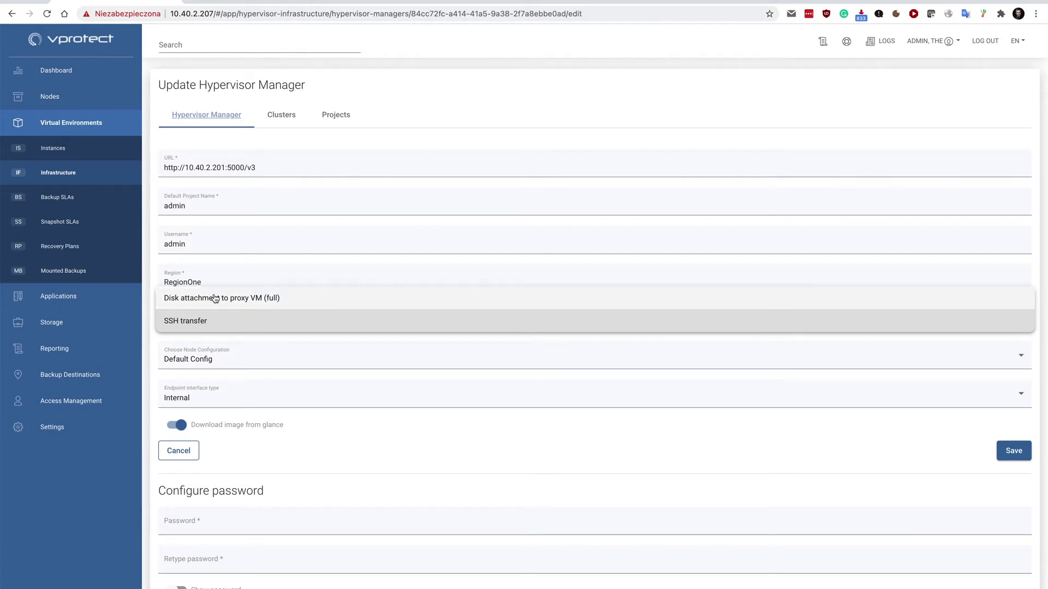
left_click(486, 99)
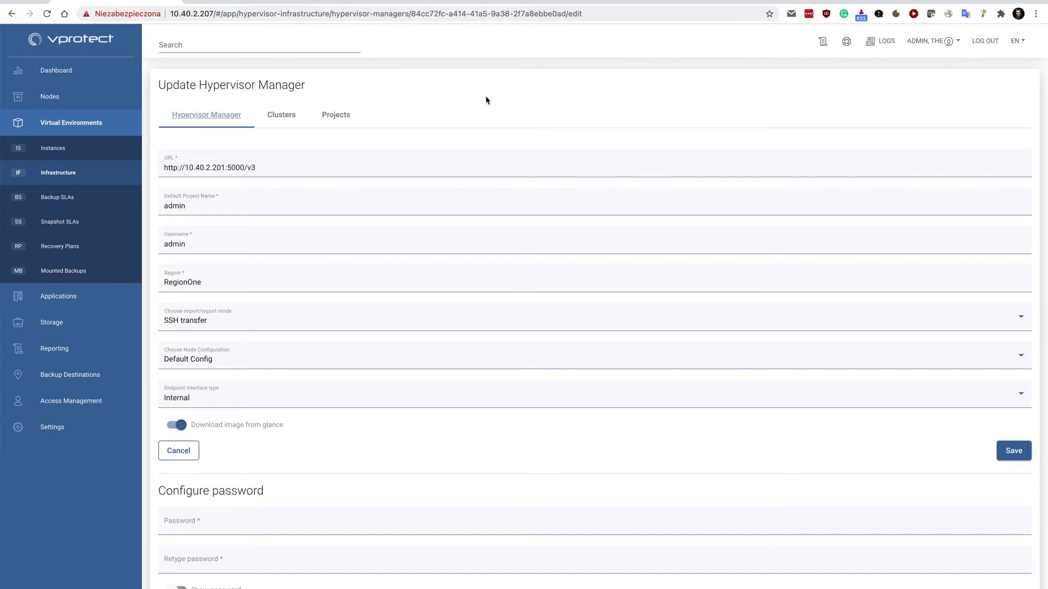
scroll(486, 100, "down", 1)
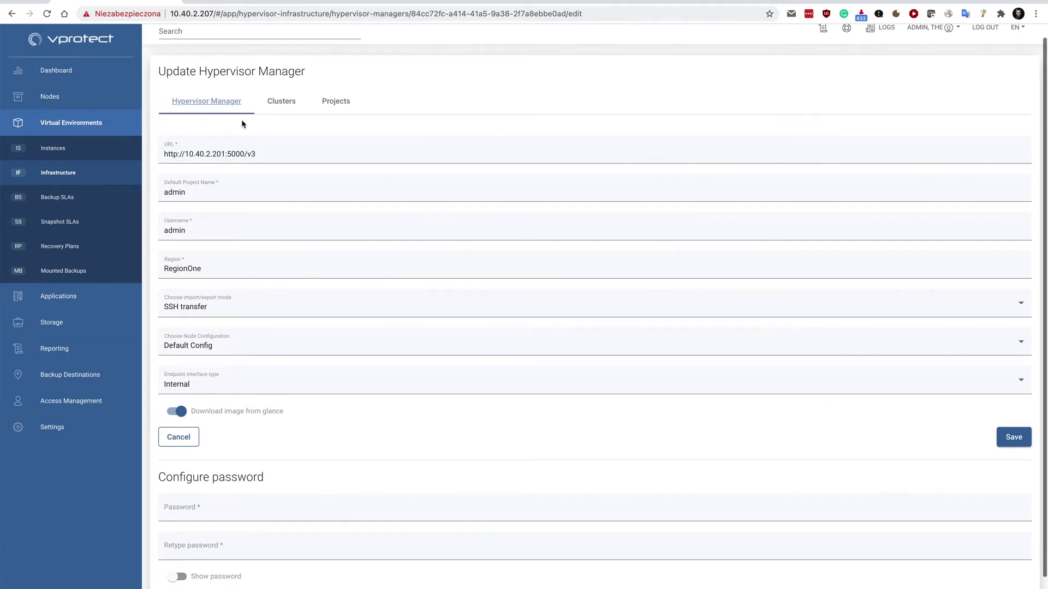
Run inventory synchronization for the OpenStack hypervisor manager and check the task's progress in the tasks console
left_click(61, 174)
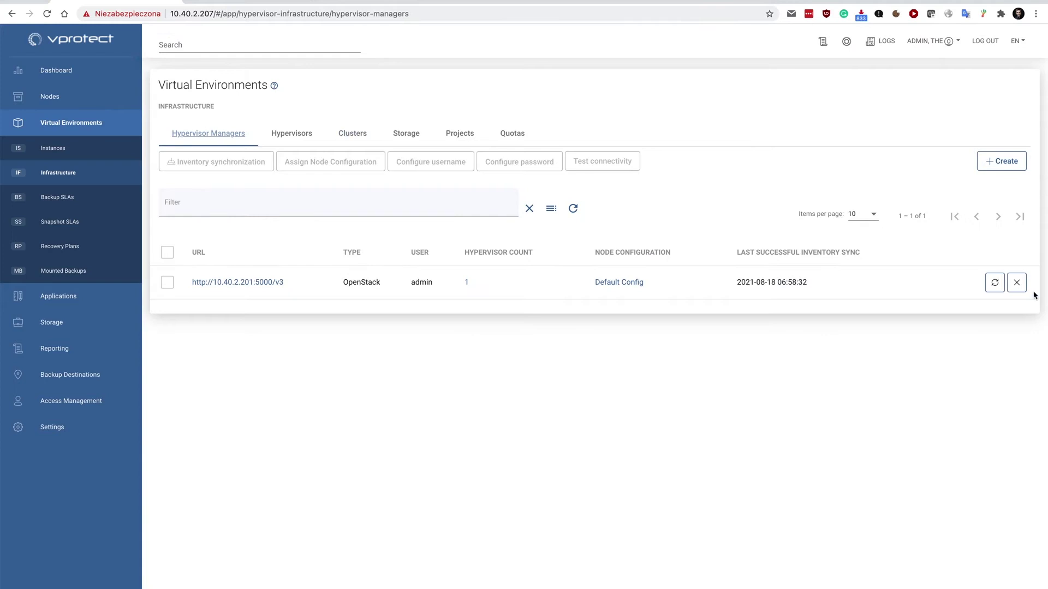
left_click(995, 282)
left_click(55, 152)
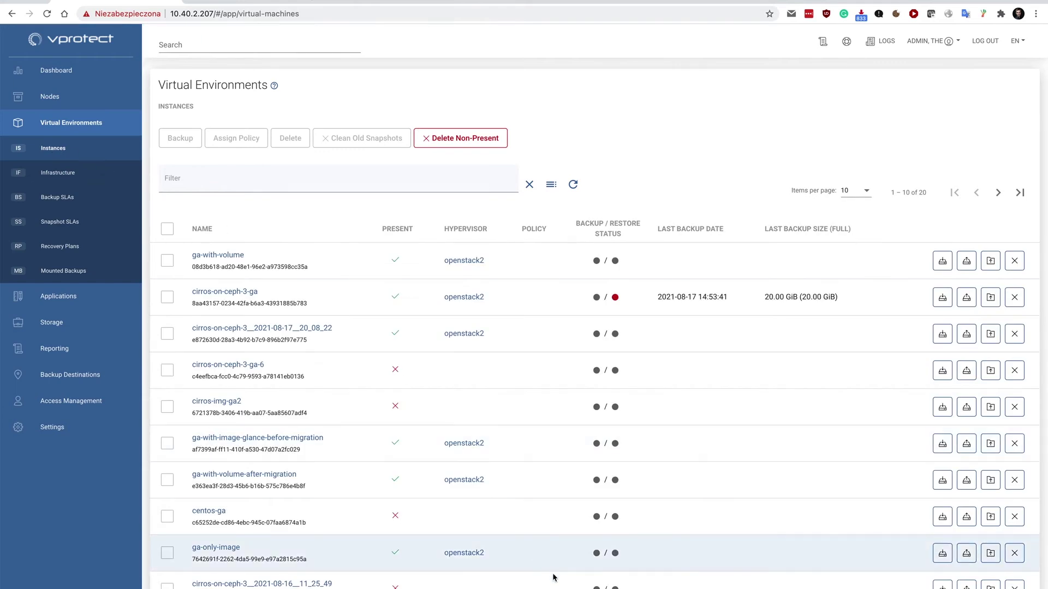
left_click(537, 587)
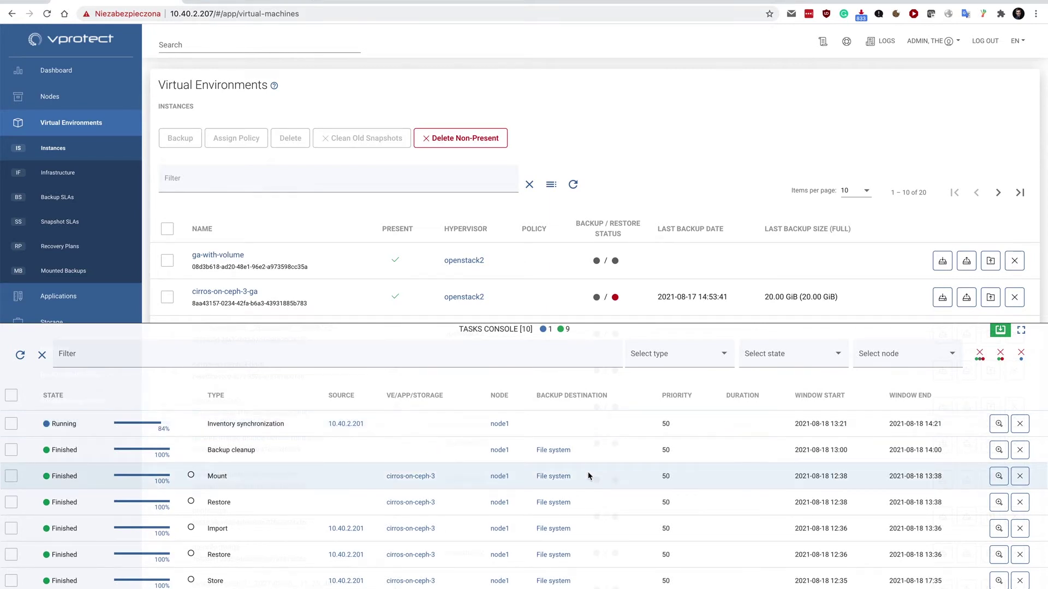
left_click(536, 330)
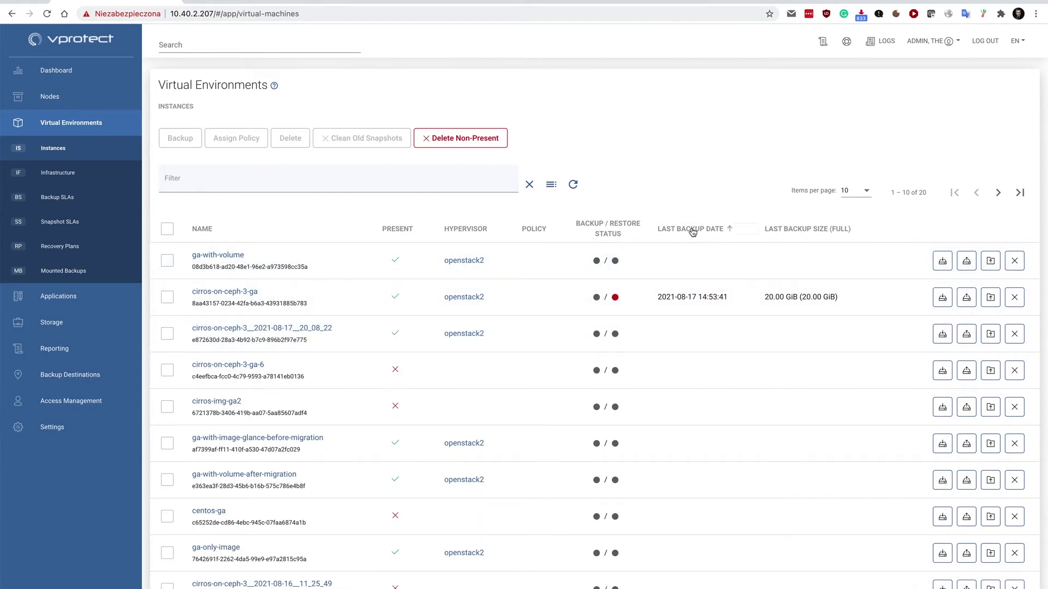
Sort the virtual environment instances by last backup date, newest first, and locate cirros-on-ceph-3
left_click(692, 232)
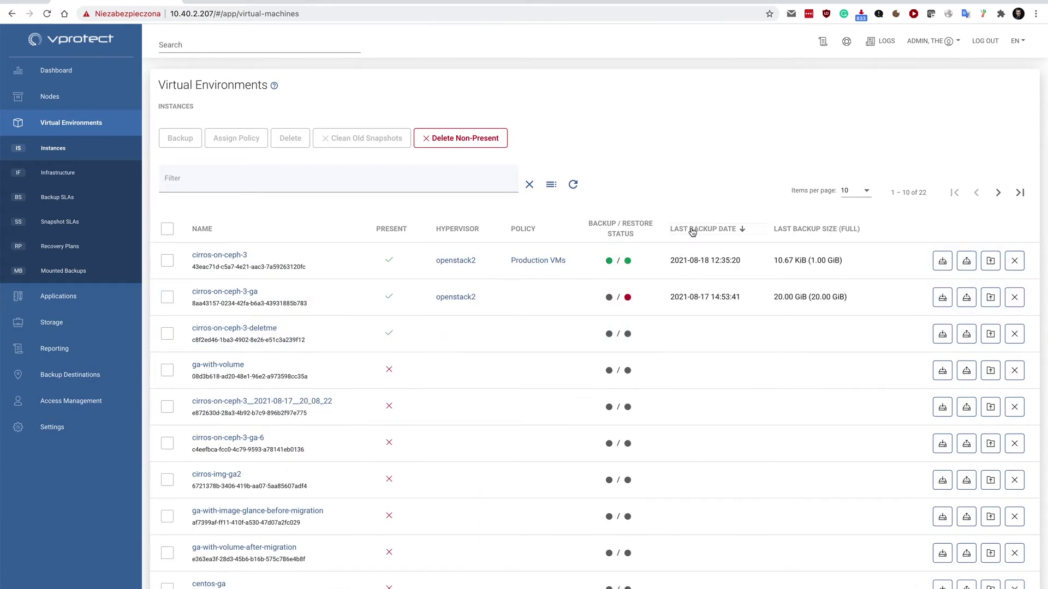
mouse_move(250, 257)
left_mouse_down()
mouse_move(196, 257)
mouse_move(267, 265)
left_mouse_up()
left_click(285, 264)
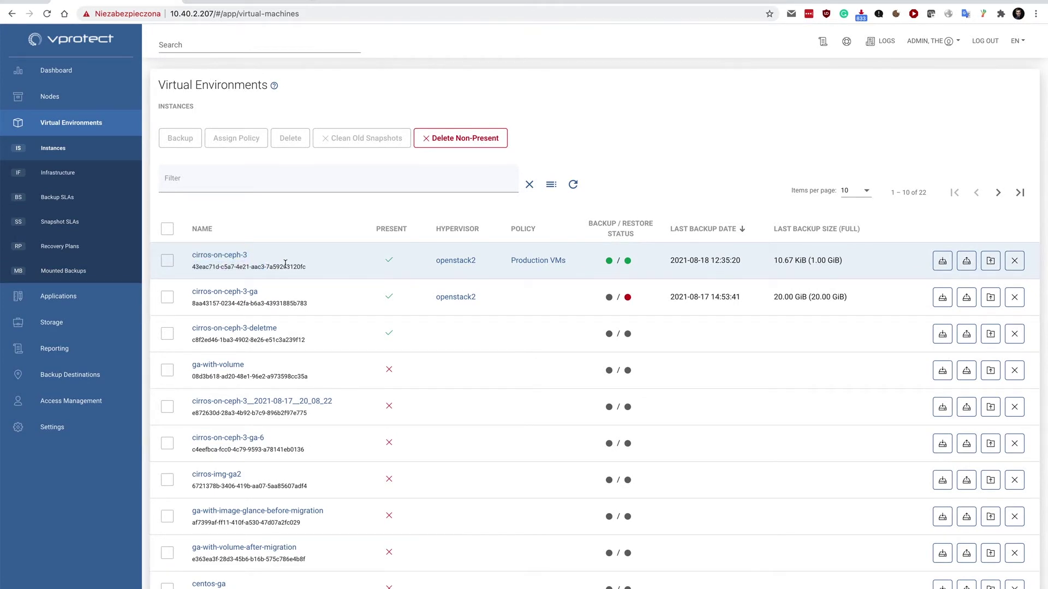
Switch to the OpenStack dashboard and find cirros-on-ceph-3 in the project's compute instances
left_click(243, 2)
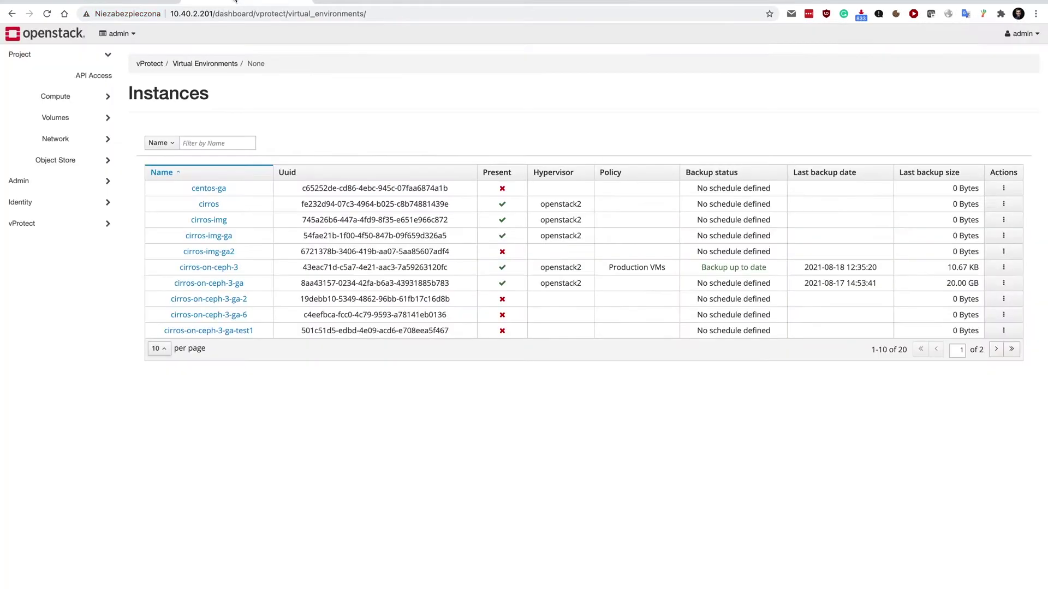
left_click(65, 96)
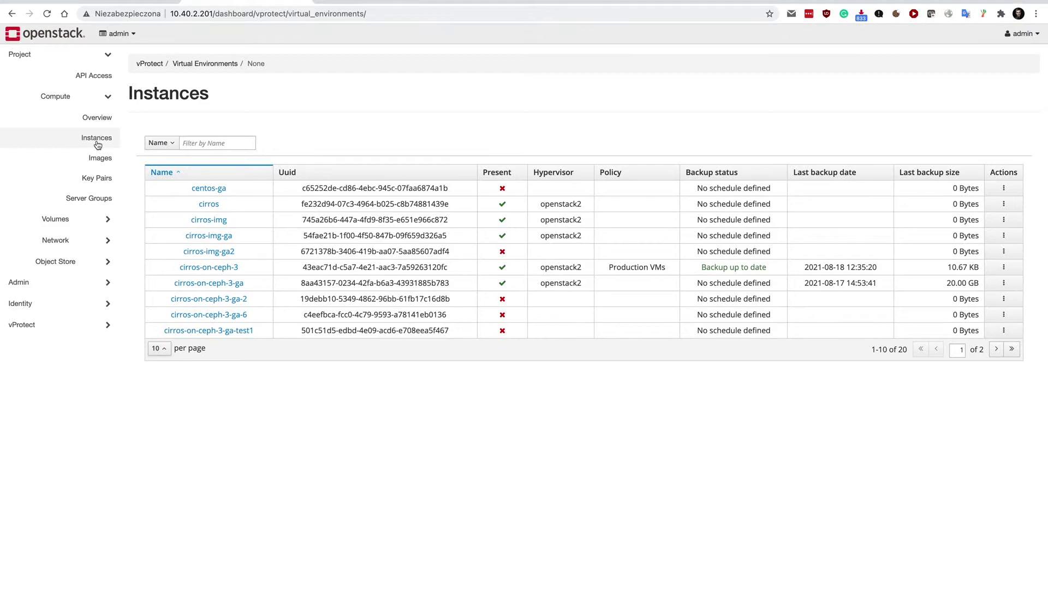
left_click(96, 140)
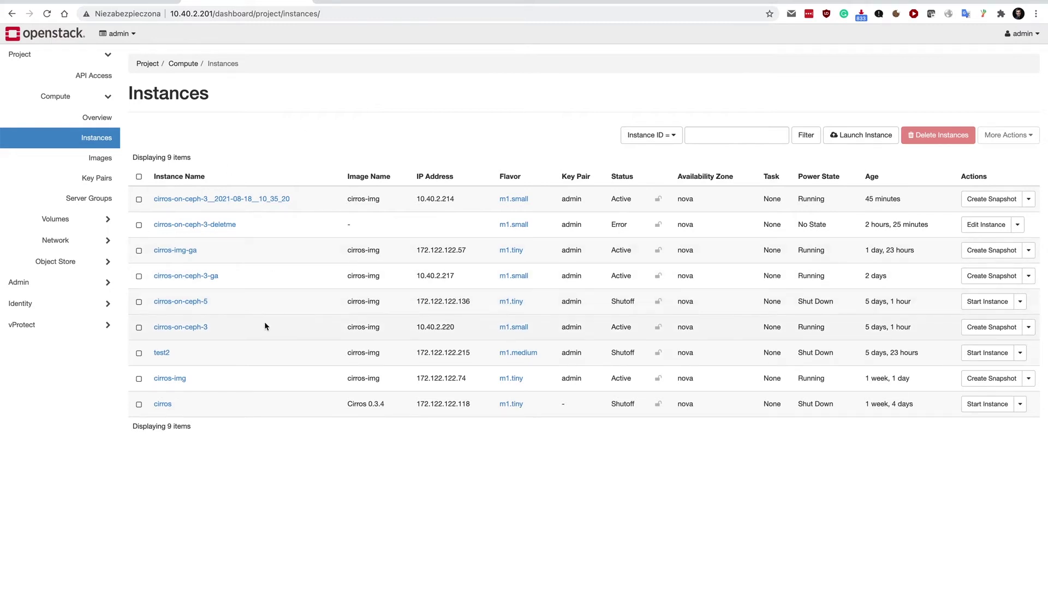
left_click_drag(238, 327, 154, 328)
left_click(248, 327)
Switch back to vProtect and start an incremental backup of cirros-on-ceph-3 to the File system destination with priority 50
left_click(120, 1)
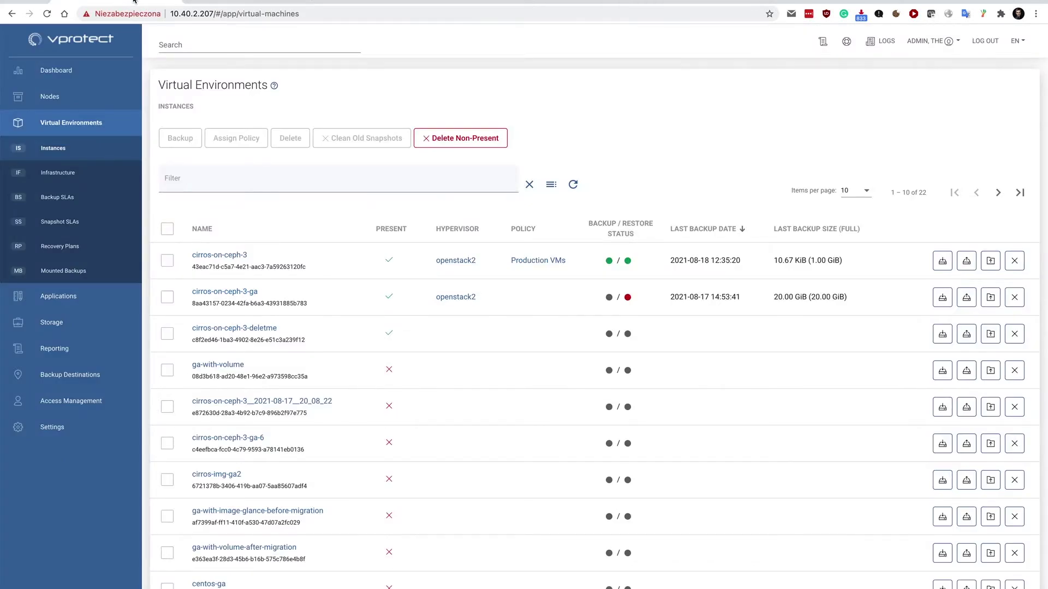
left_click(936, 264)
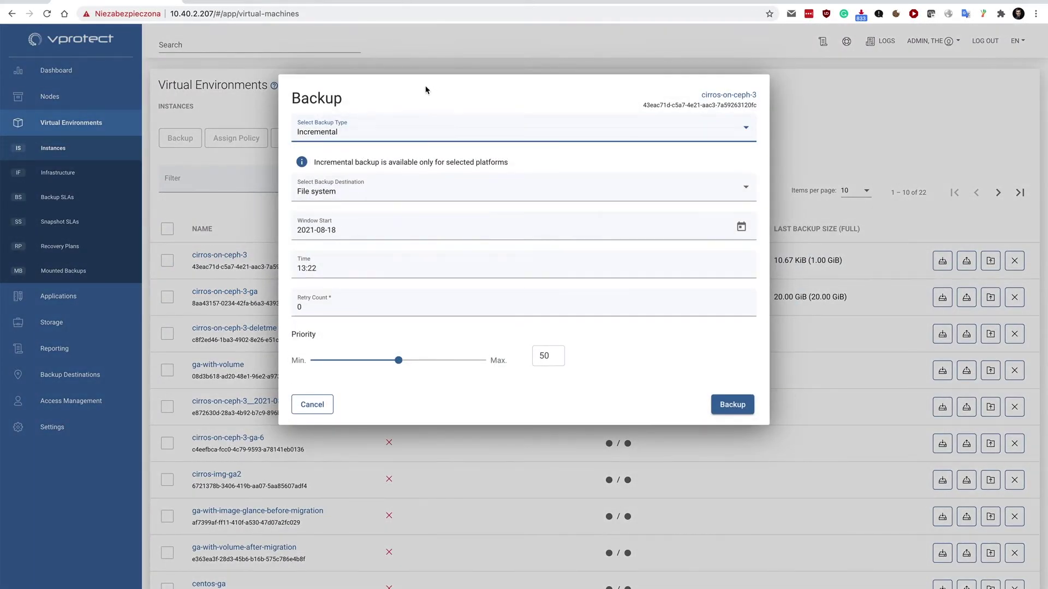
left_click(731, 404)
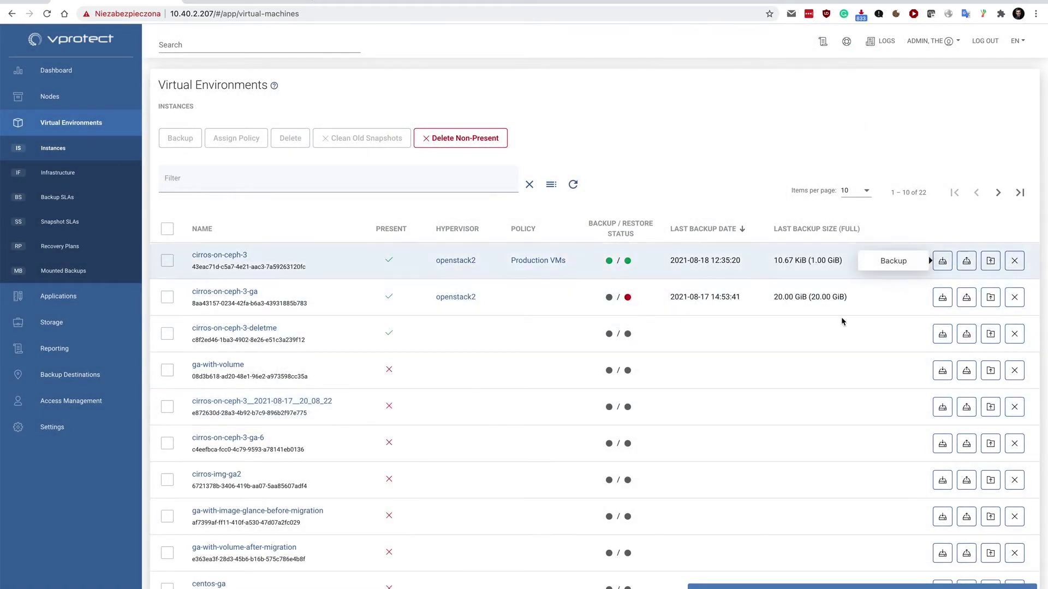
Monitor the export and store tasks of the cirros-on-ceph-3 backup in the tasks console, refreshing the list
left_click(284, 588)
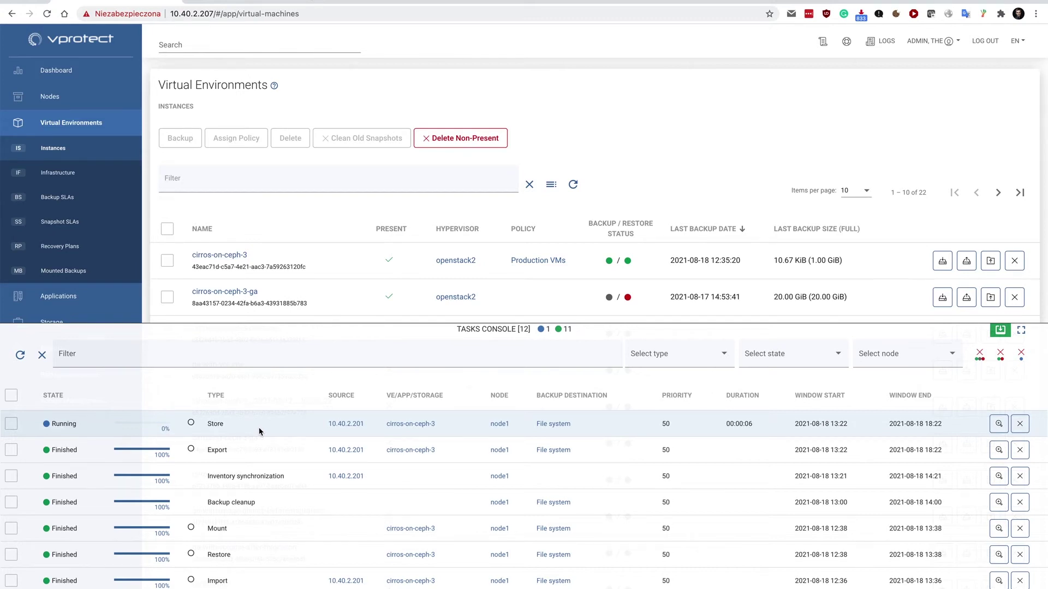
left_click(19, 355)
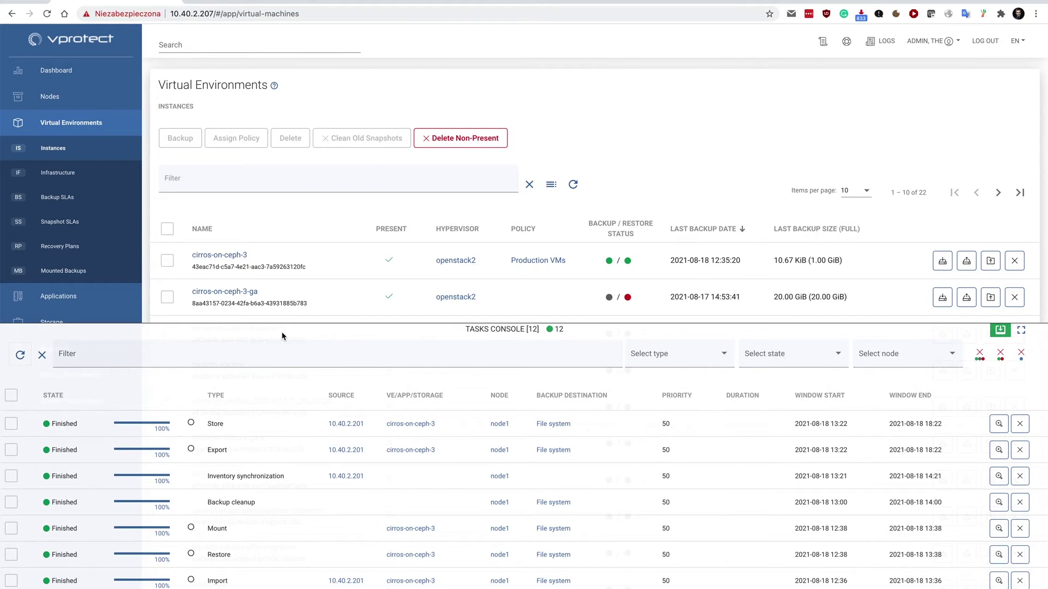
left_click(282, 333)
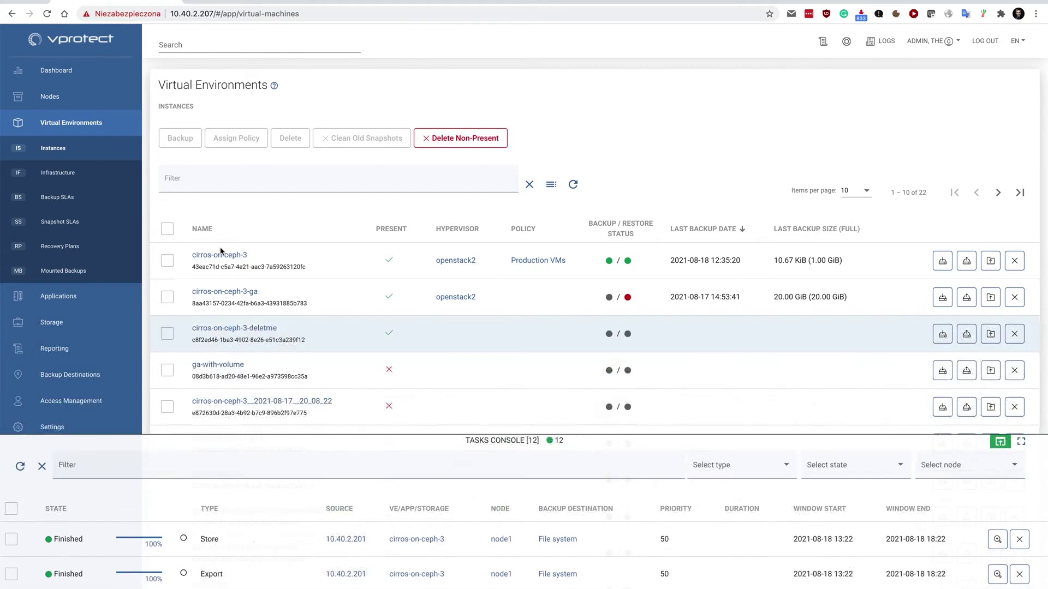
Open the details of cirros-on-ceph-3 and view its backup statistics chart
left_click(232, 257)
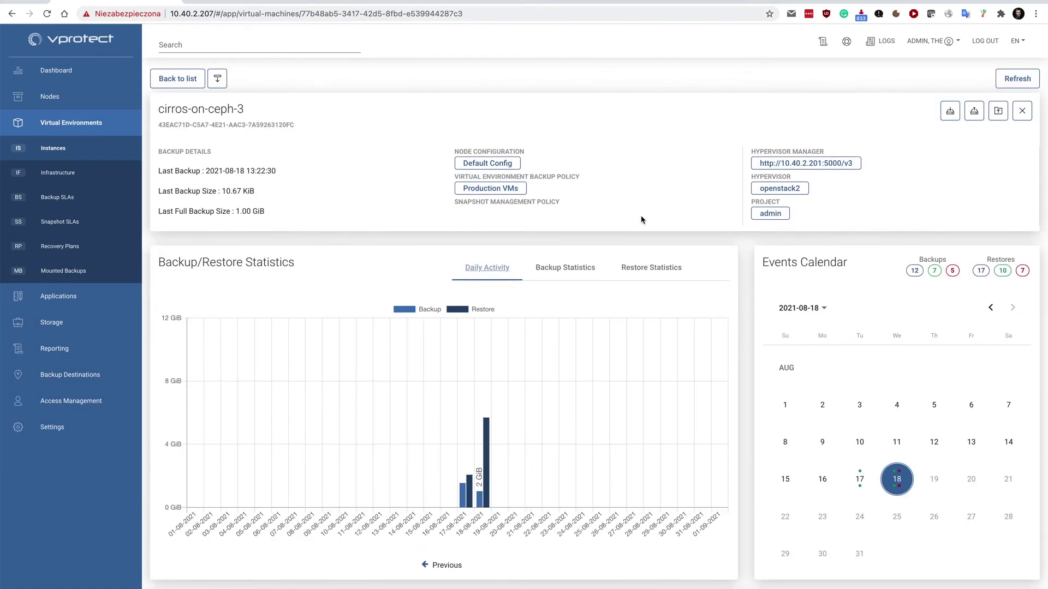
left_click(543, 268)
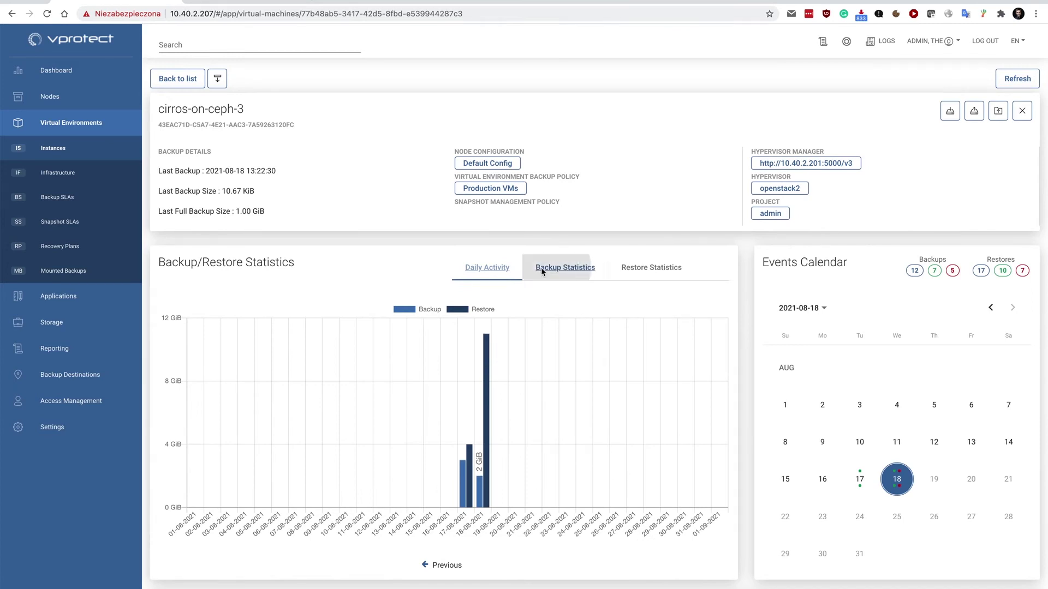
left_click(554, 324)
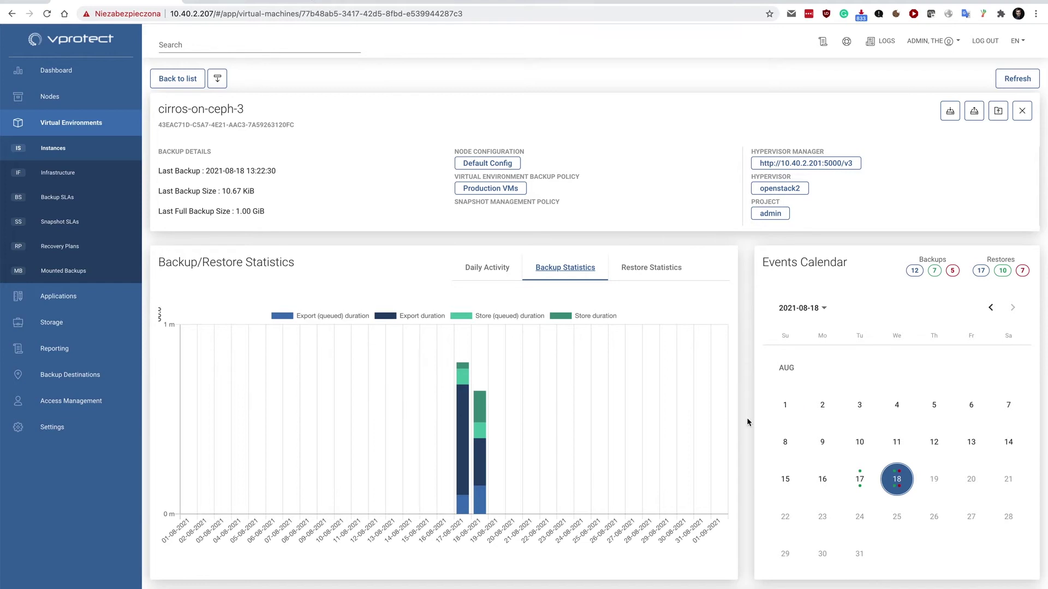
Review the backup list, backup history, snapshots and disks of cirros-on-ceph-3, including the cirros-volume disk
scroll(747, 422, "down", 1)
scroll(748, 422, "down", 5)
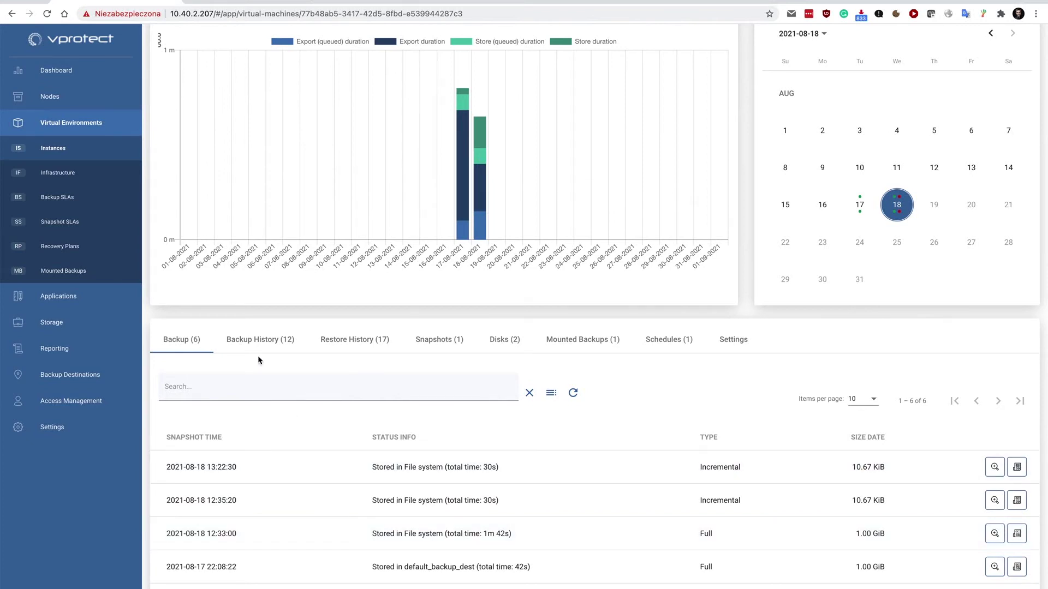
left_click(256, 340)
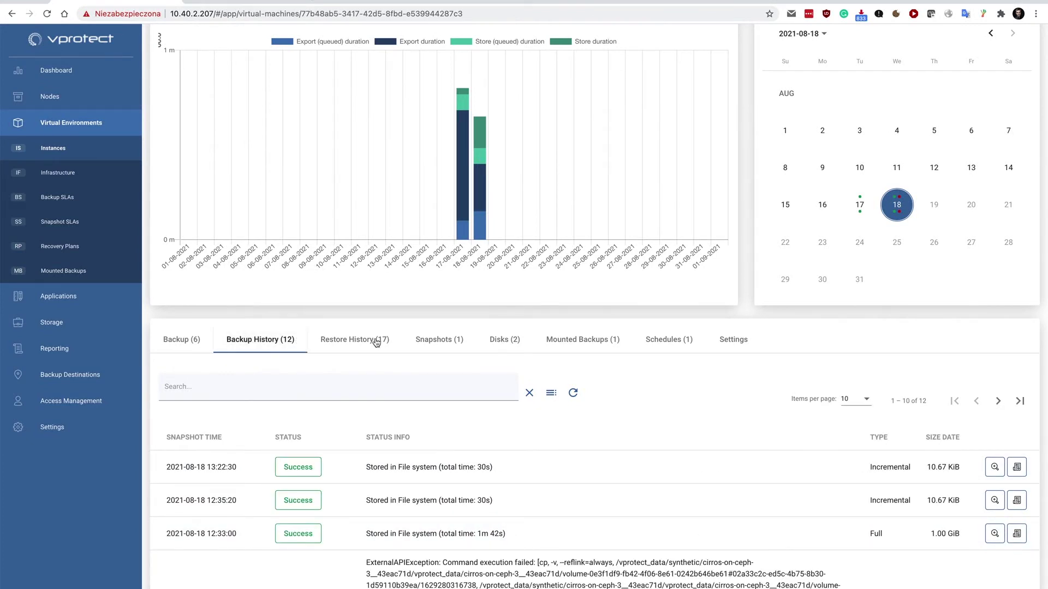
left_click(429, 337)
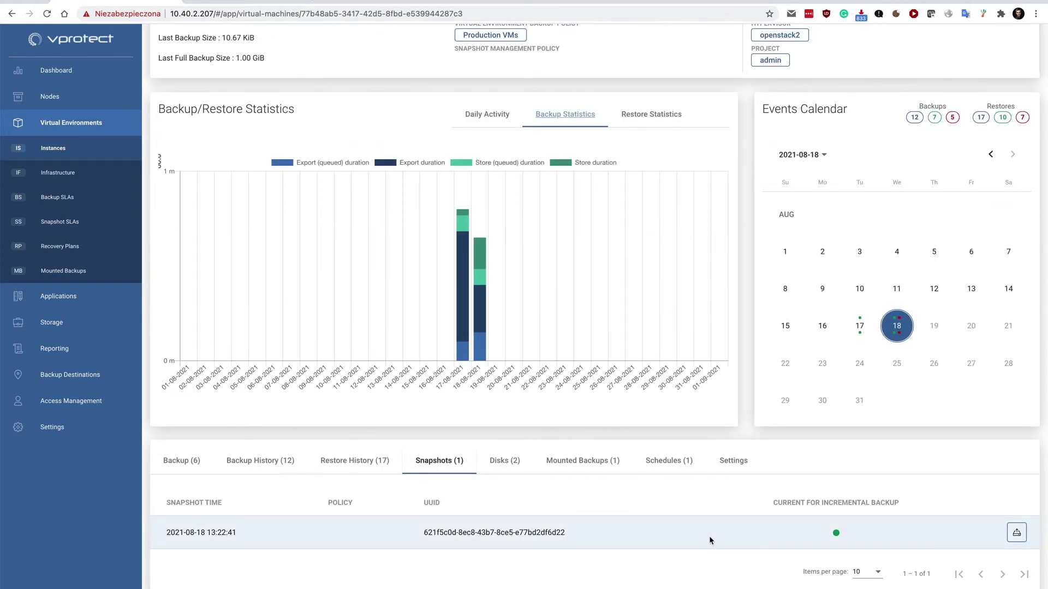
left_click(508, 468)
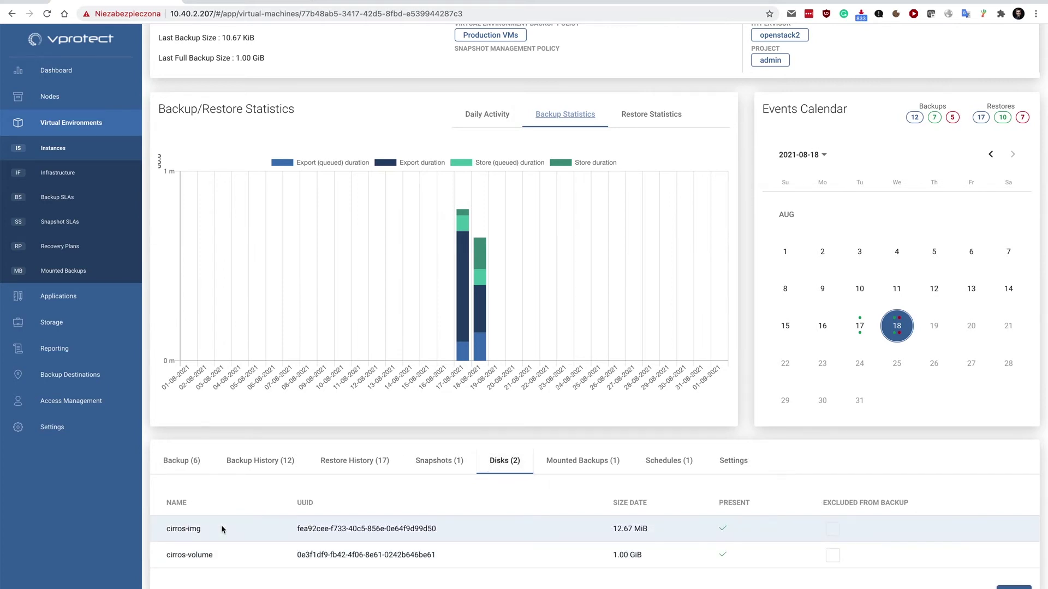
left_click_drag(172, 555, 233, 557)
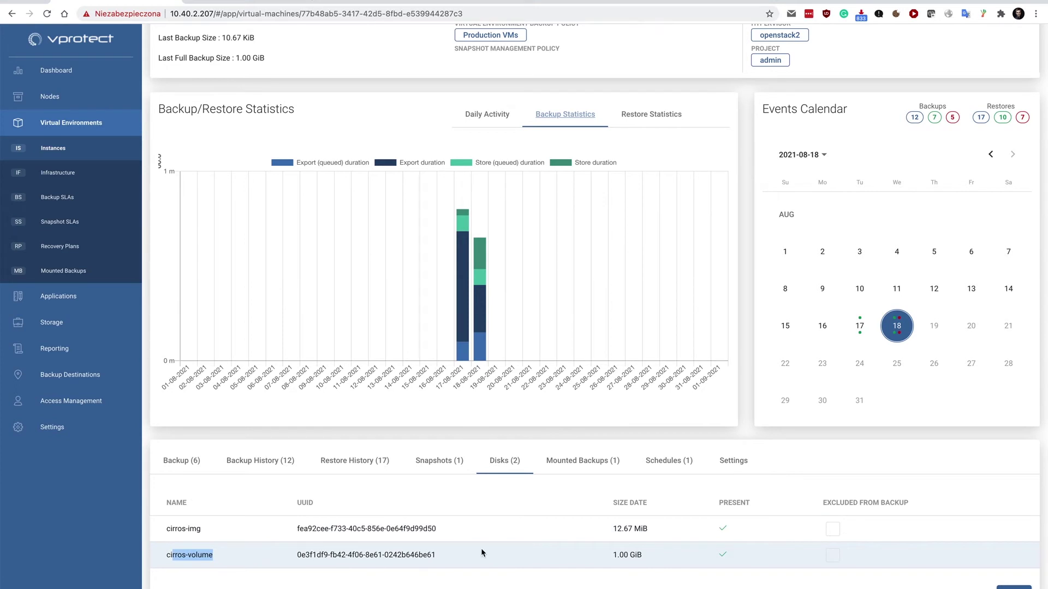
left_click(530, 560)
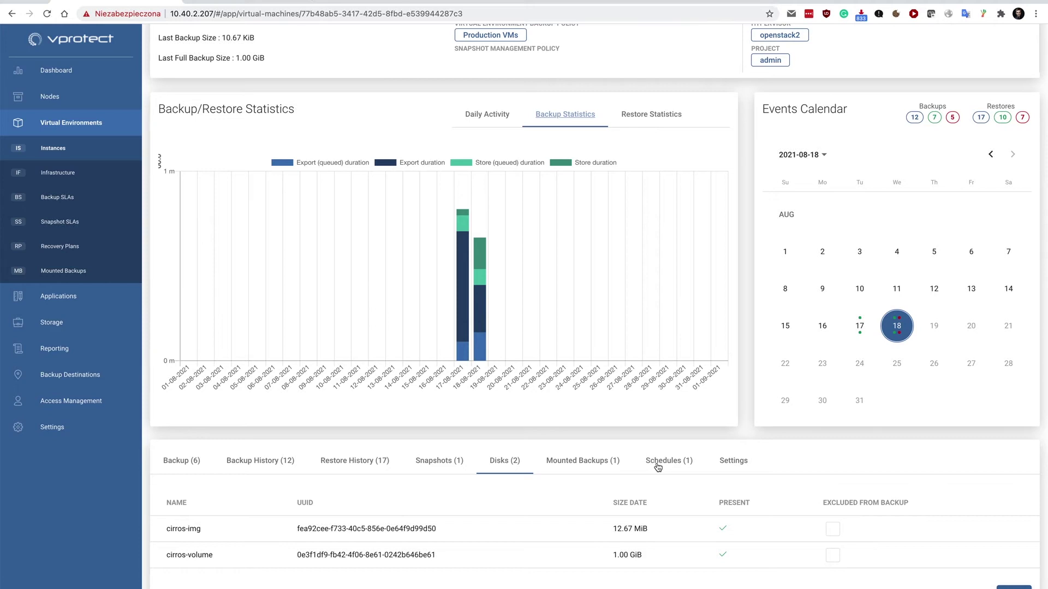
Review the backup schedules and the general and snapshot command settings of cirros-on-ceph-3
left_click(676, 465)
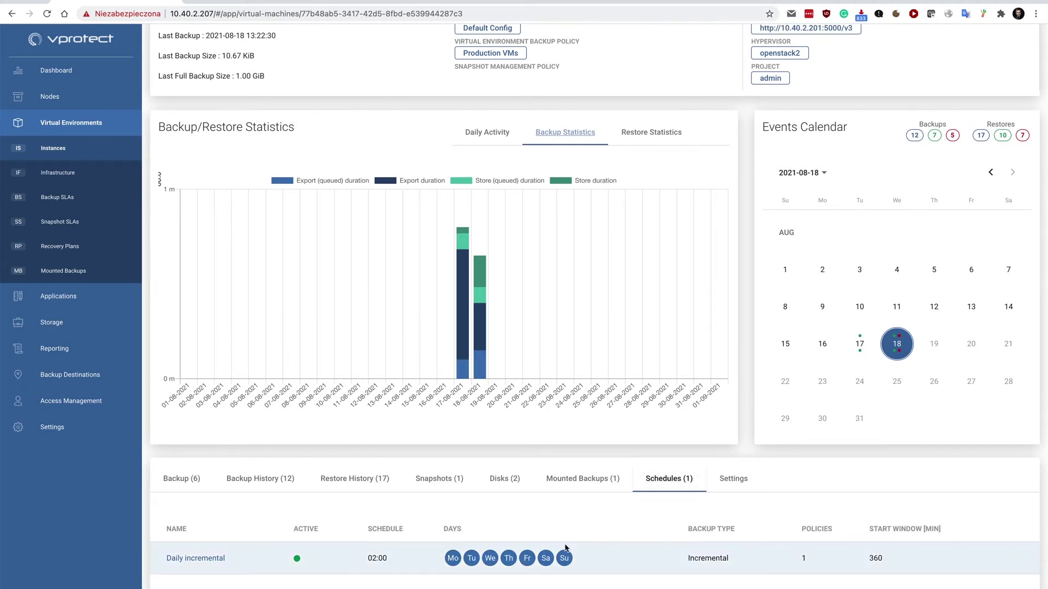
left_click(730, 477)
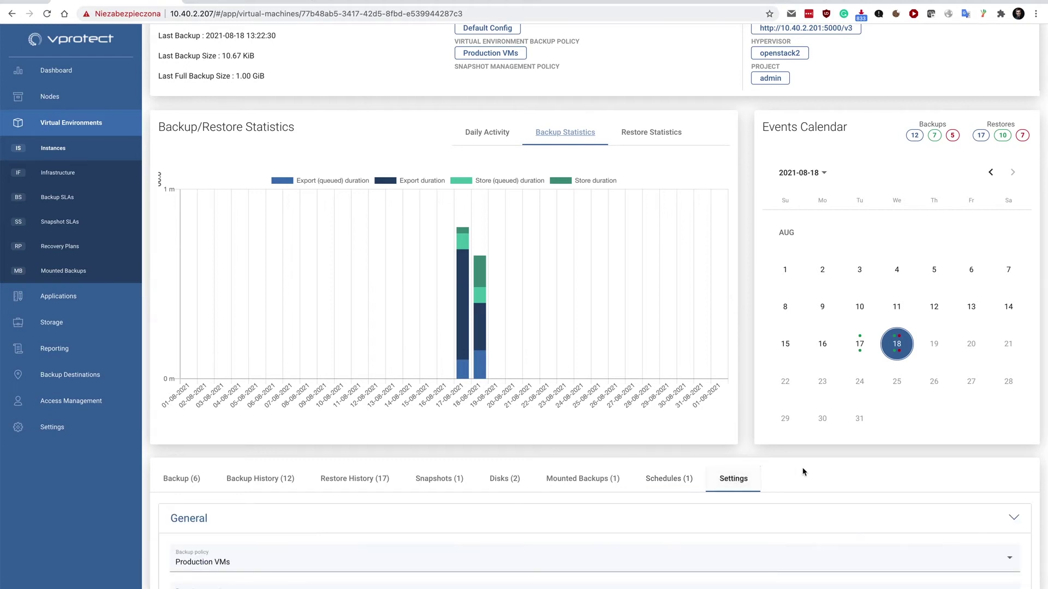
scroll(1028, 473, "down", 3)
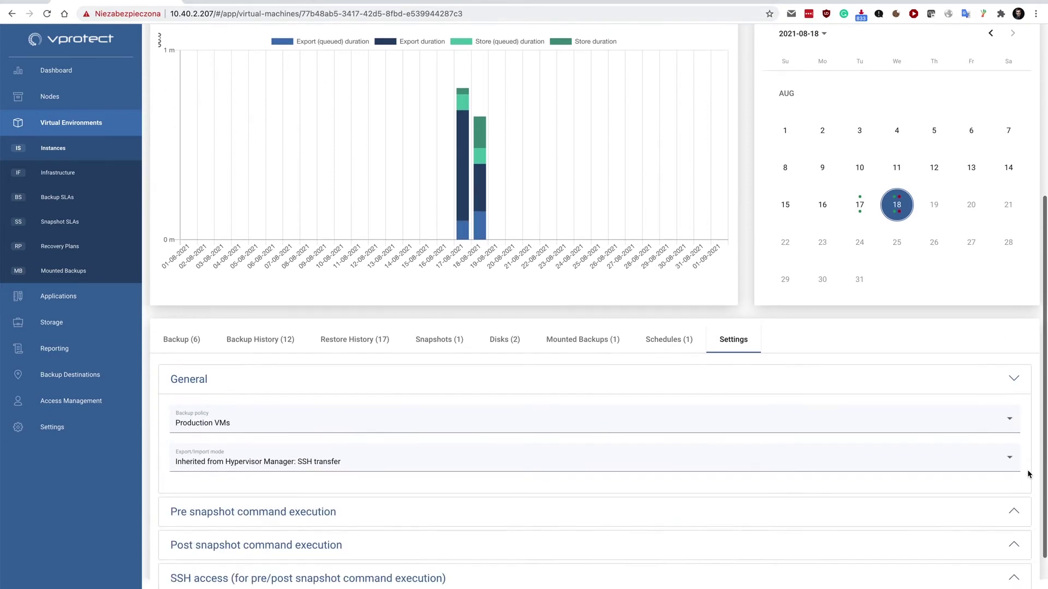
scroll(1028, 474, "down", 2)
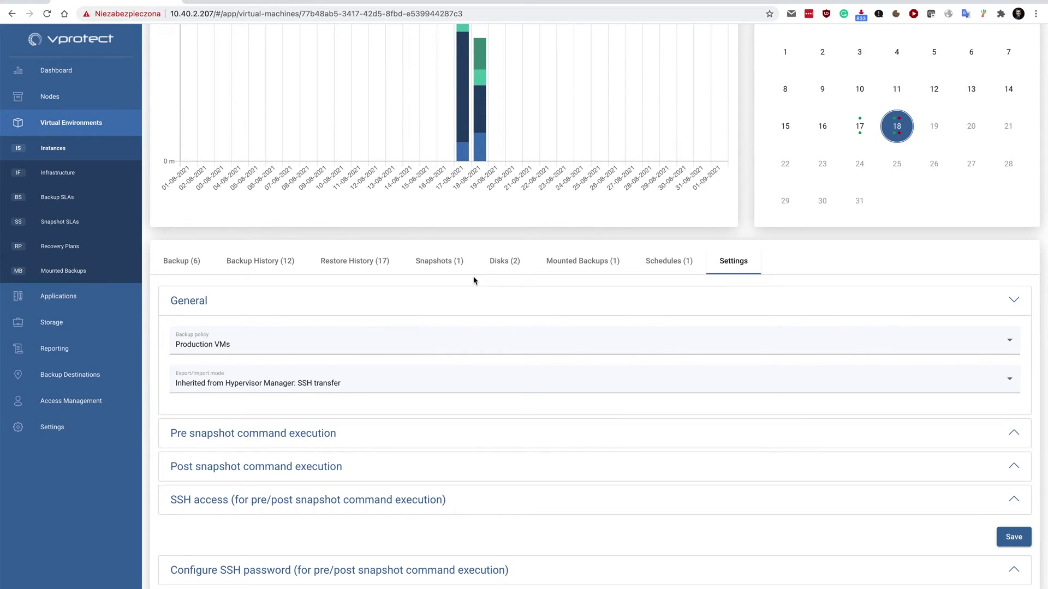
scroll(474, 280, "up", 6)
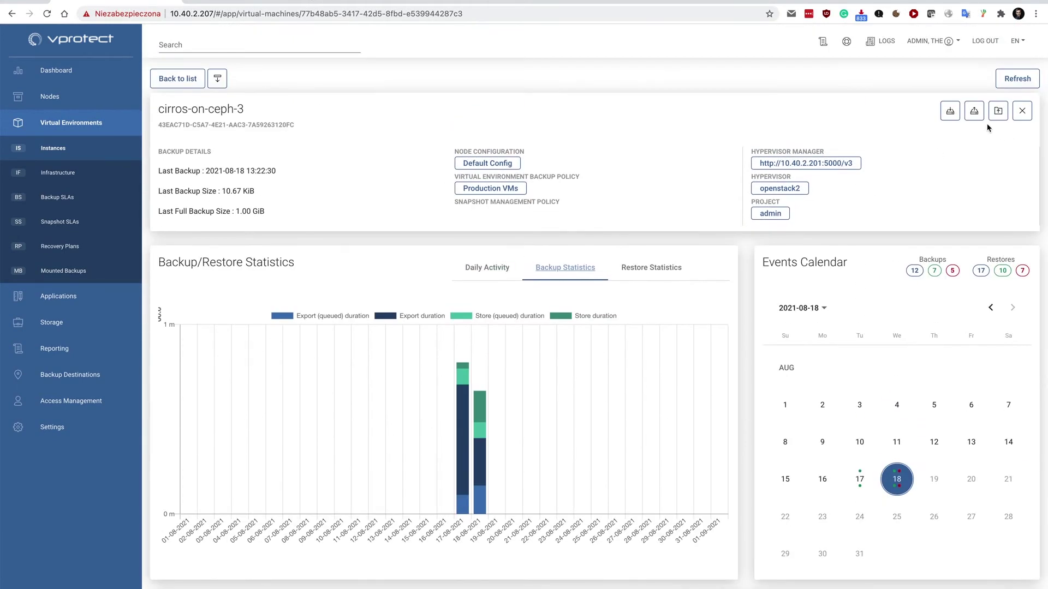
Restore the 2021-08-18 1:22:30 PM backup of cirros-on-ceph-3 to the hypervisor manager, using cluster nova, storage openstack2@ceph#ceph-volumes and project admin
left_click(974, 112)
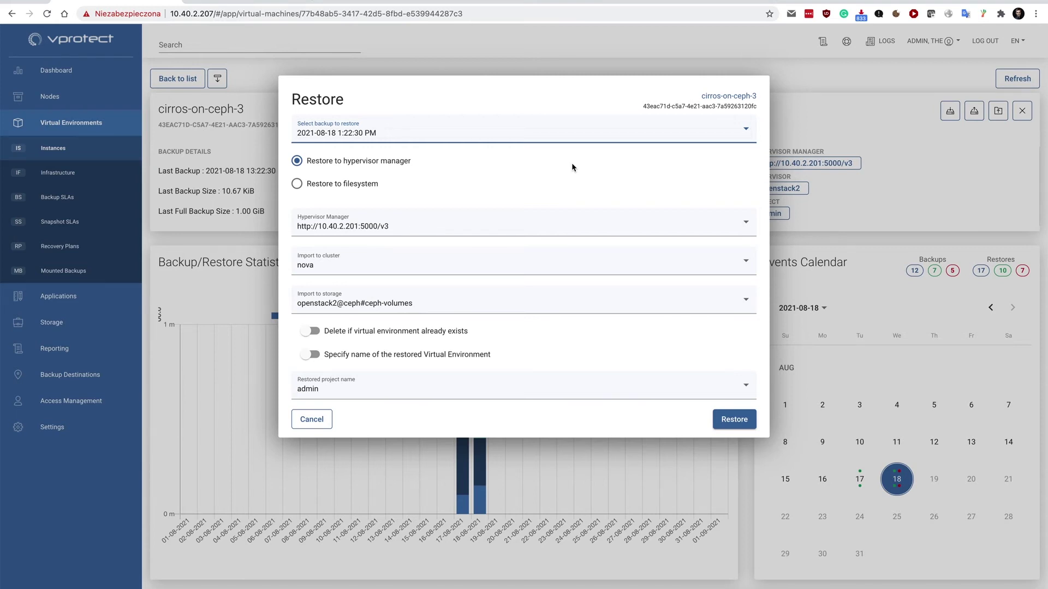
left_click(738, 430)
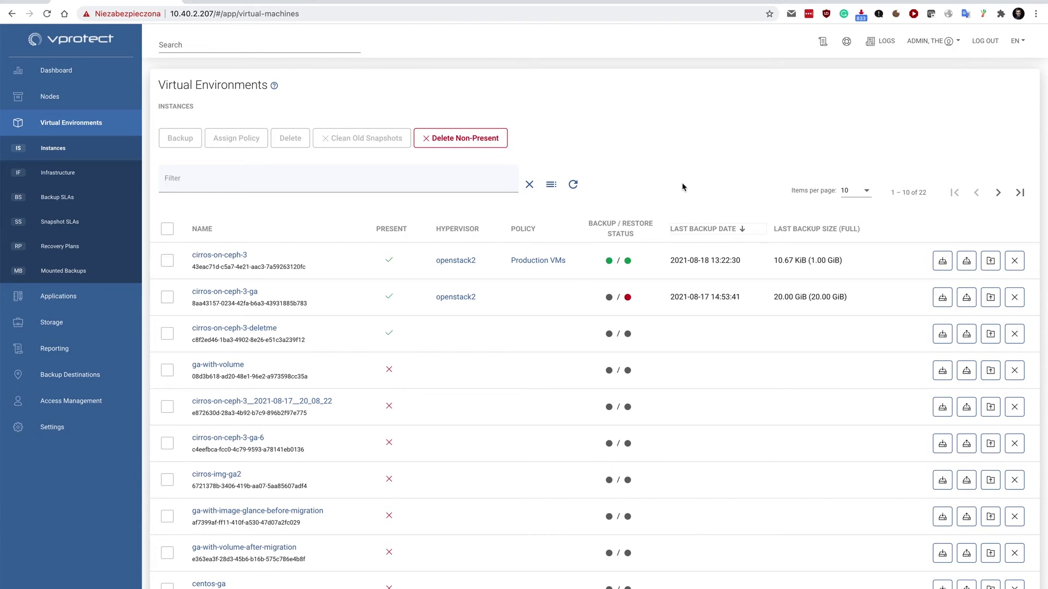
Review the automatic, specified-filesystem and iSCSI sharing mount options for the cirros-on-ceph-3 backup, and close them without mounting
left_click(989, 262)
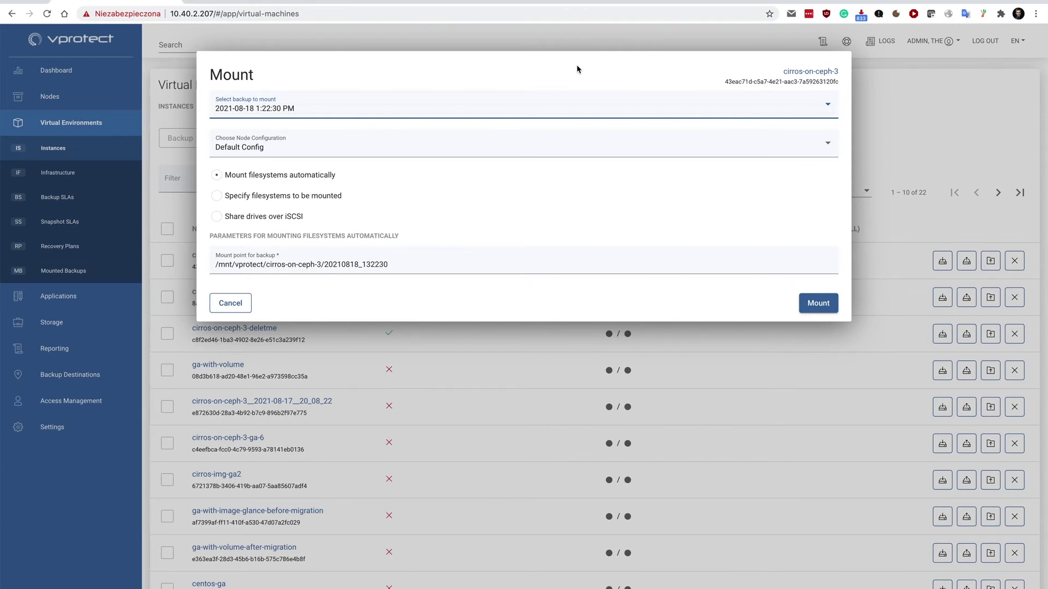
left_click(252, 200)
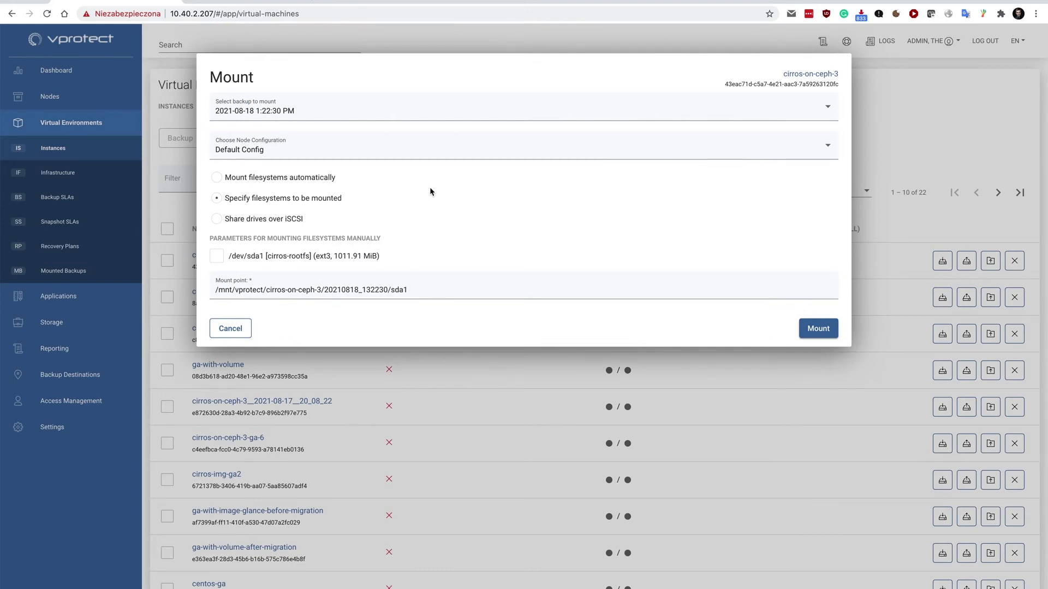
left_click(247, 220)
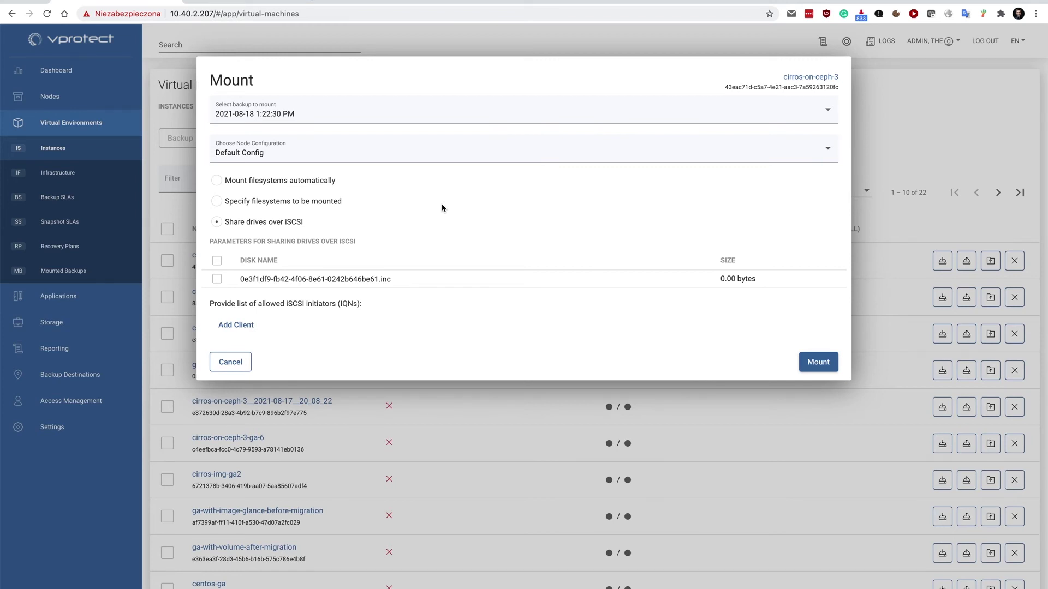
left_click(228, 362)
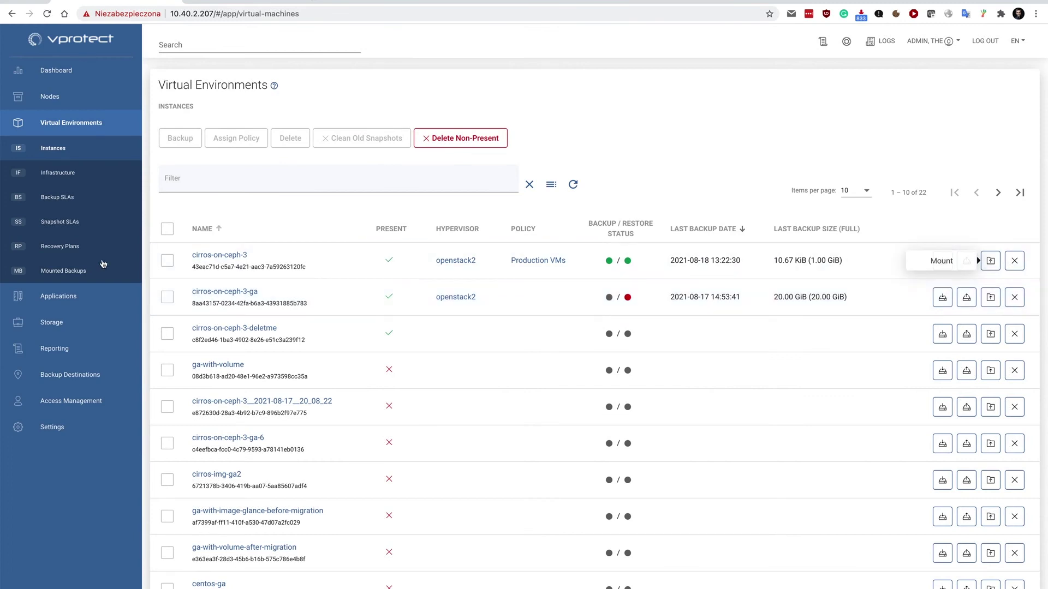
Browse the mounted backup of cirros-on-ceph-3 and download config-3.2.0-80-virtual from its boot directory
left_click(64, 271)
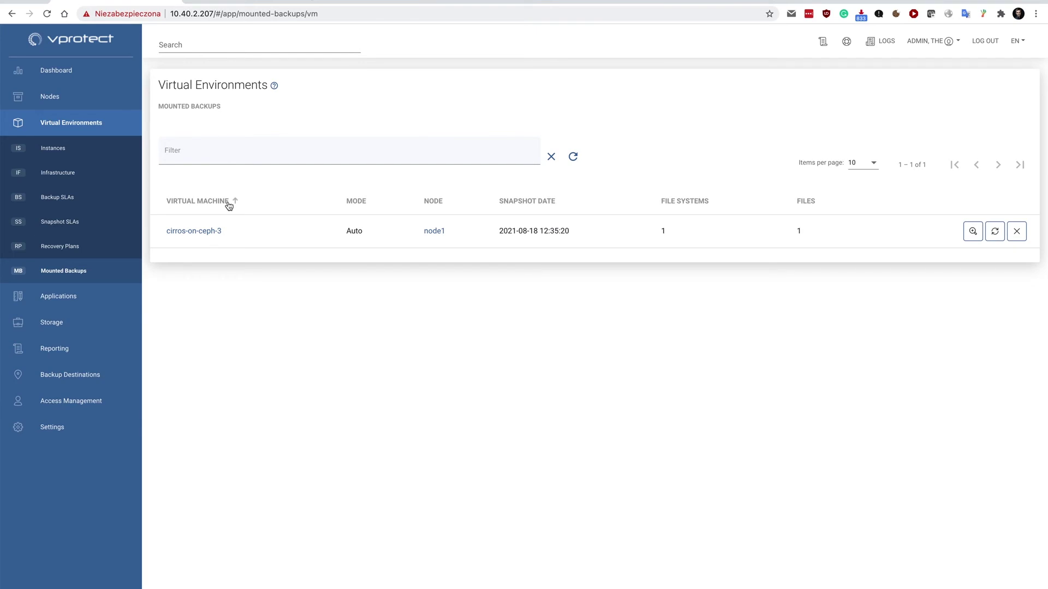
left_click(972, 231)
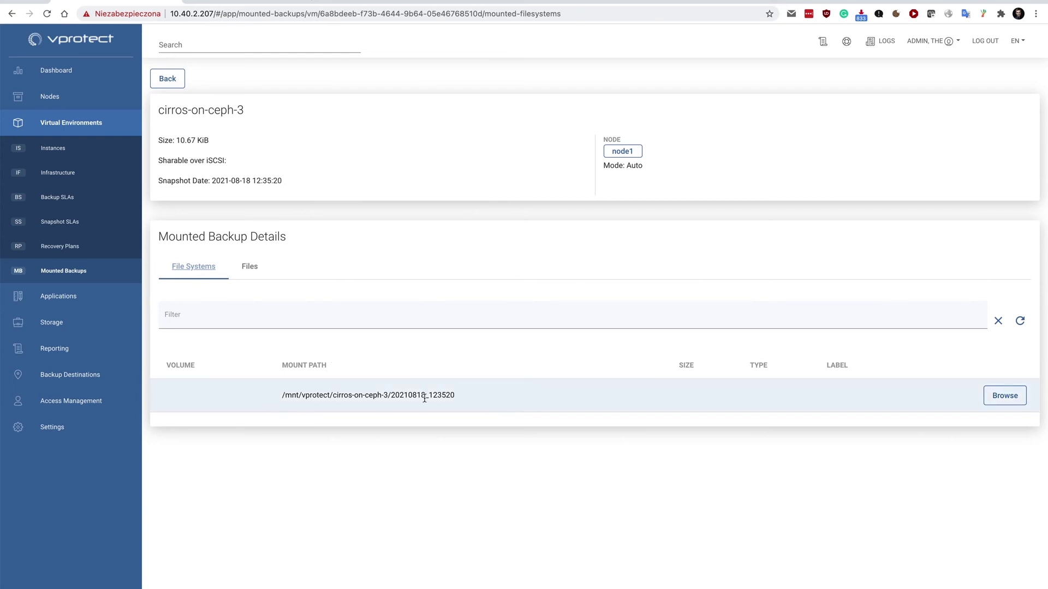
left_click(1004, 395)
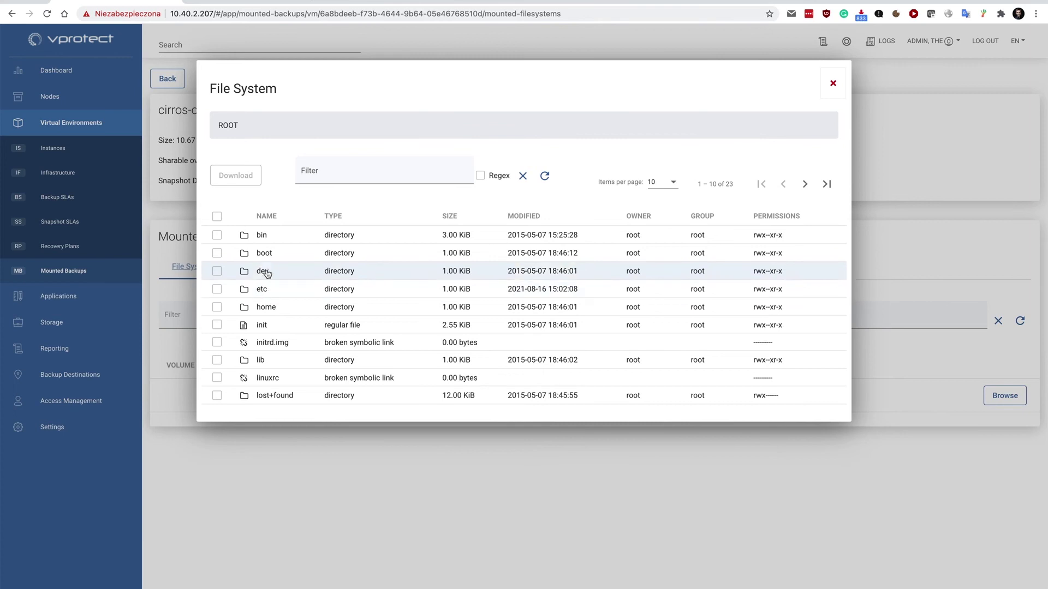
left_click(265, 254)
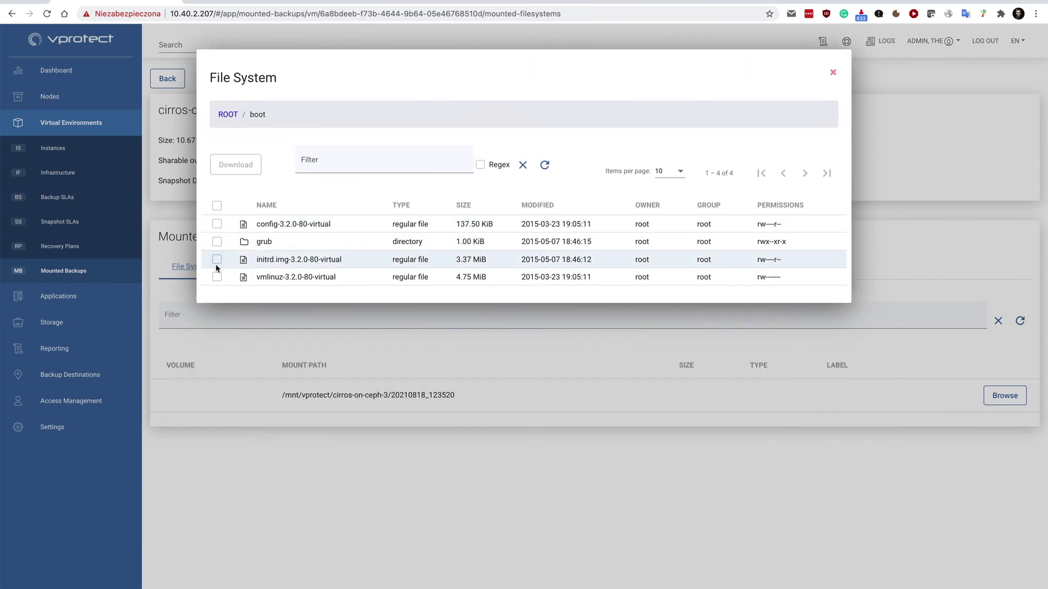
left_click(217, 224)
left_click(235, 165)
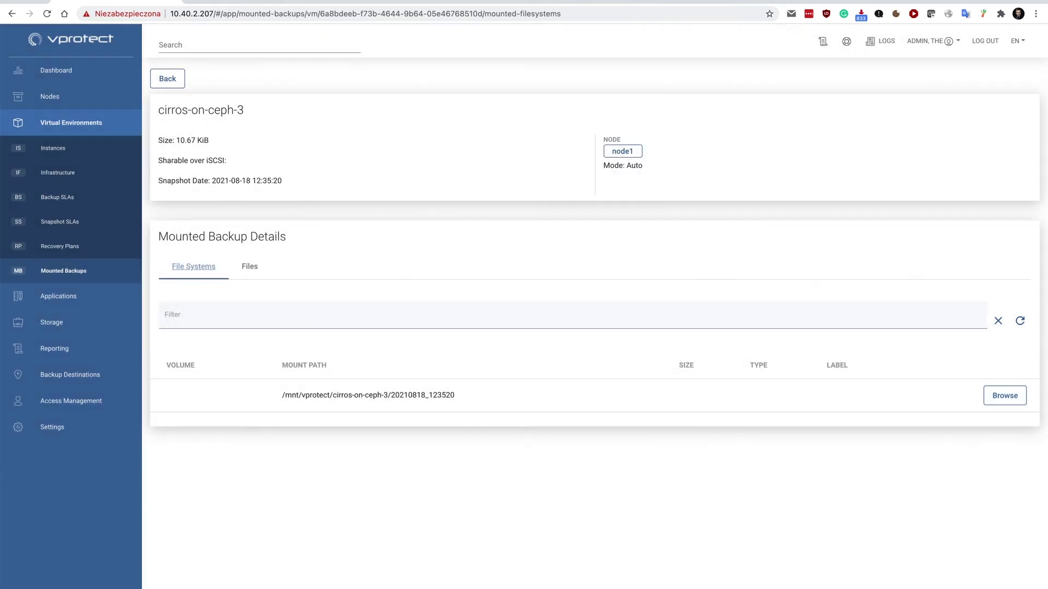
Check the restore and import tasks, and look up the restored cirros-on-ceph-3 instance in the reloaded OpenStack dashboard instance list
left_click(305, 584)
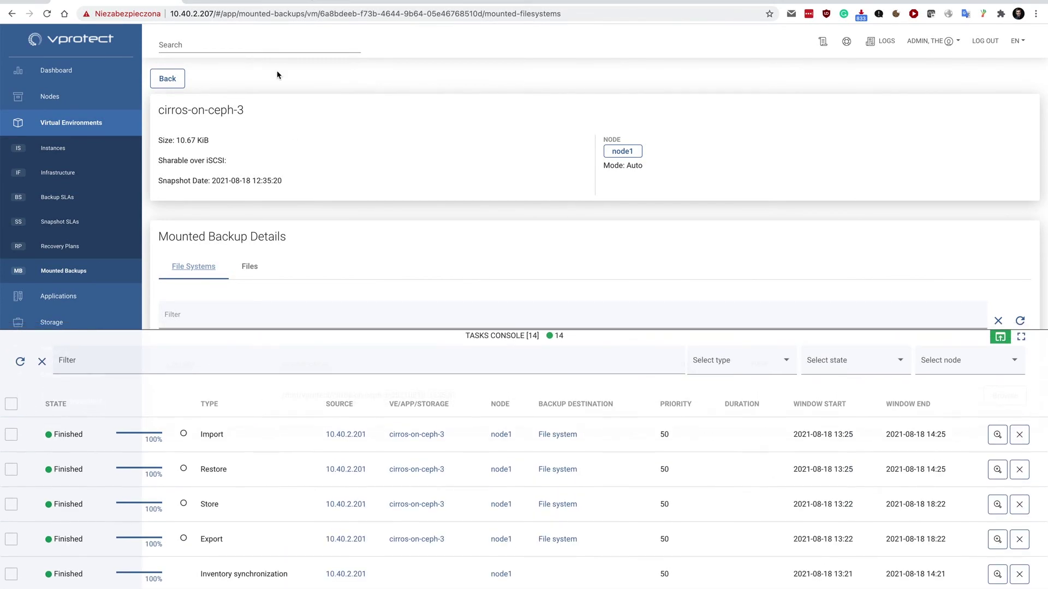
left_click(224, 2)
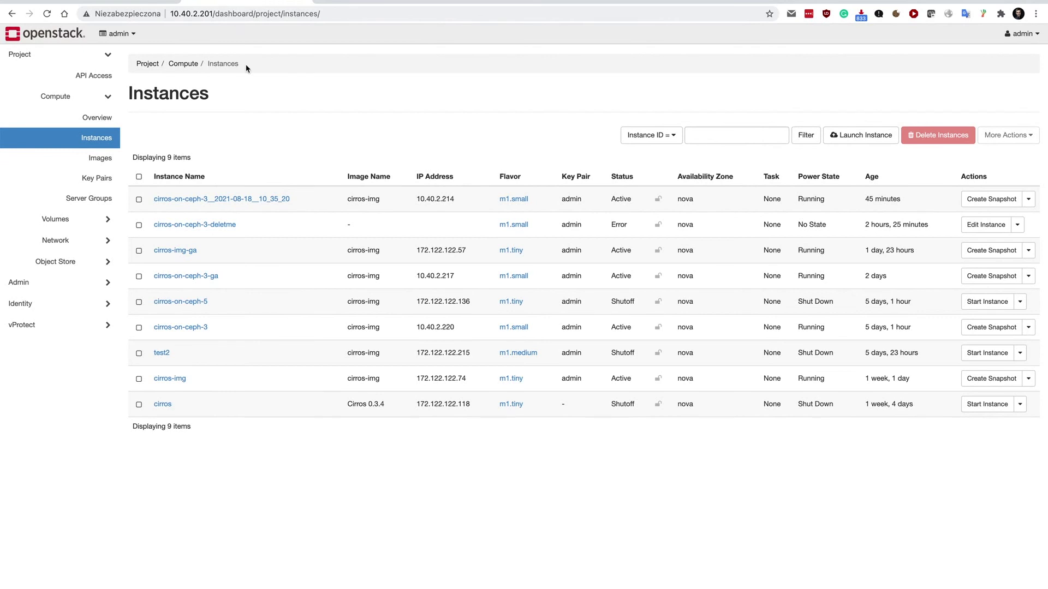
left_click(68, 142)
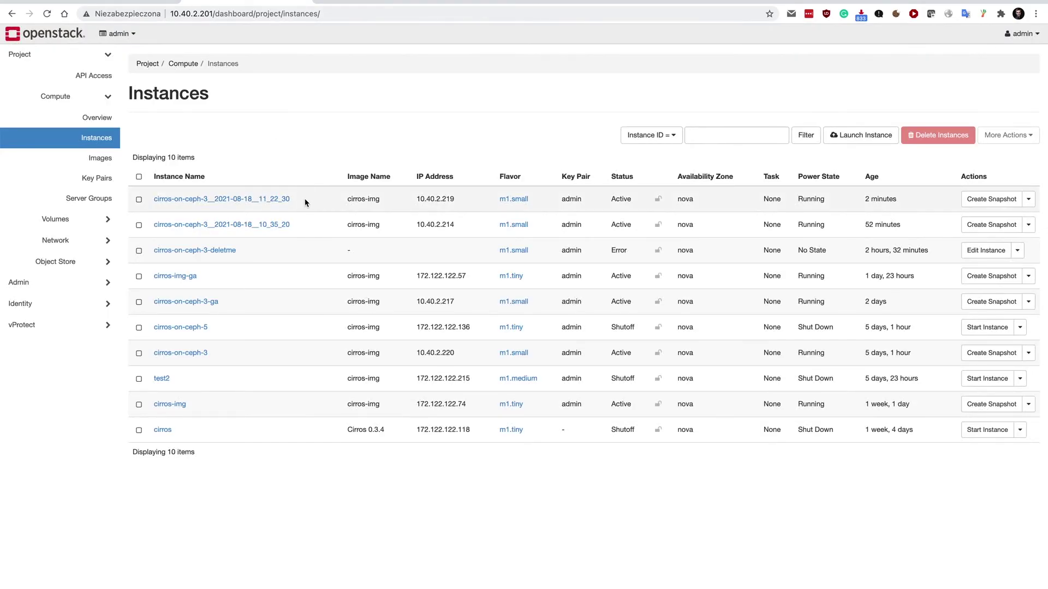
mouse_move(299, 200)
left_mouse_down()
mouse_move(208, 199)
mouse_move(317, 202)
left_mouse_up()
left_click_drag(899, 200, 854, 200)
left_click(259, 146)
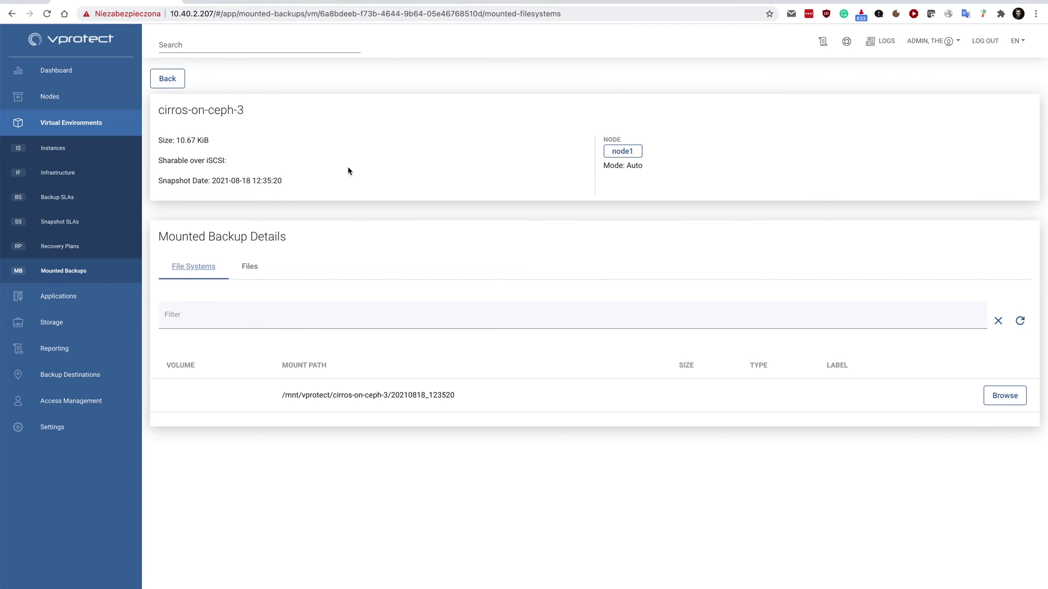
Review the general, virtual environment and auto-assignment settings of the Production VMs backup policy in vProtect
left_click(56, 197)
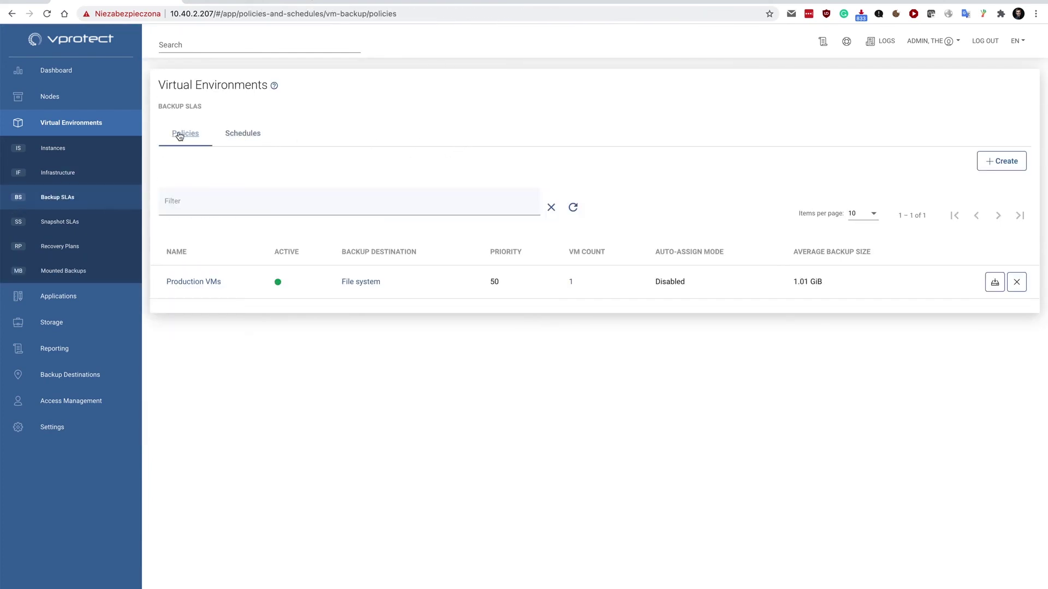
left_click(191, 282)
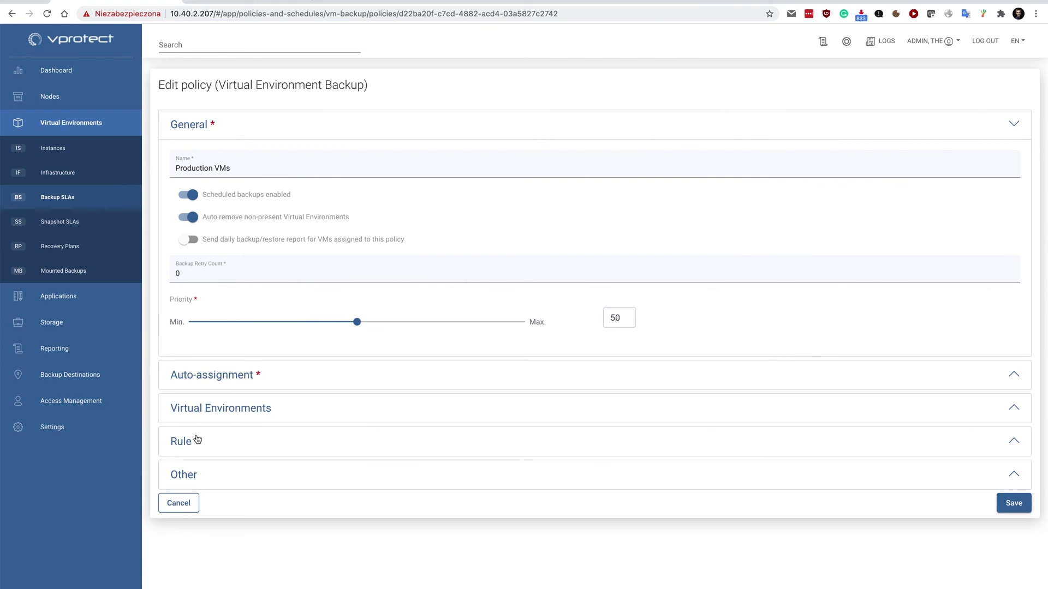
left_click(204, 410)
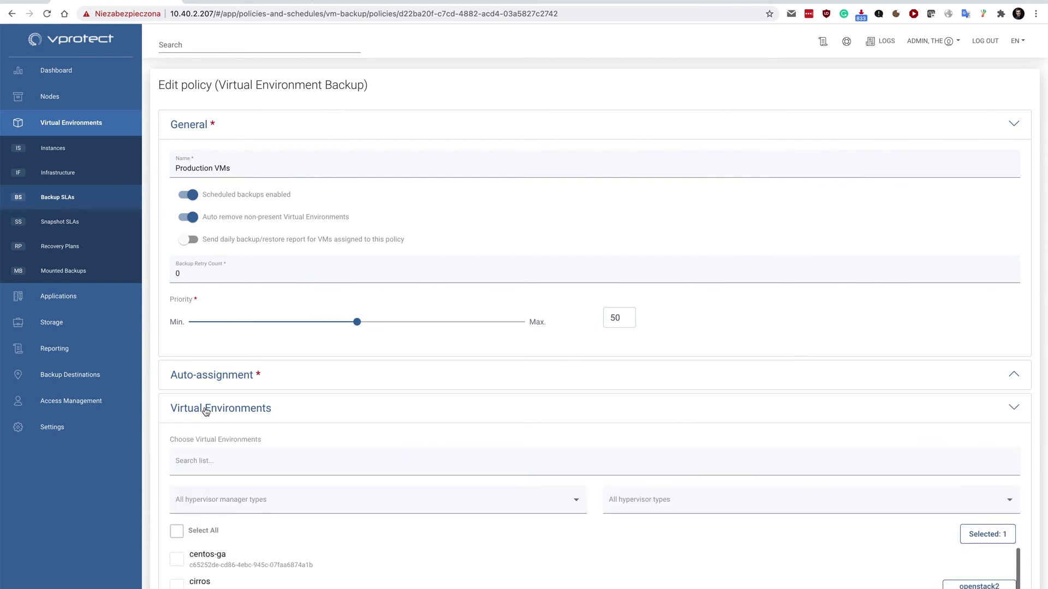
scroll(158, 425, "down", 3)
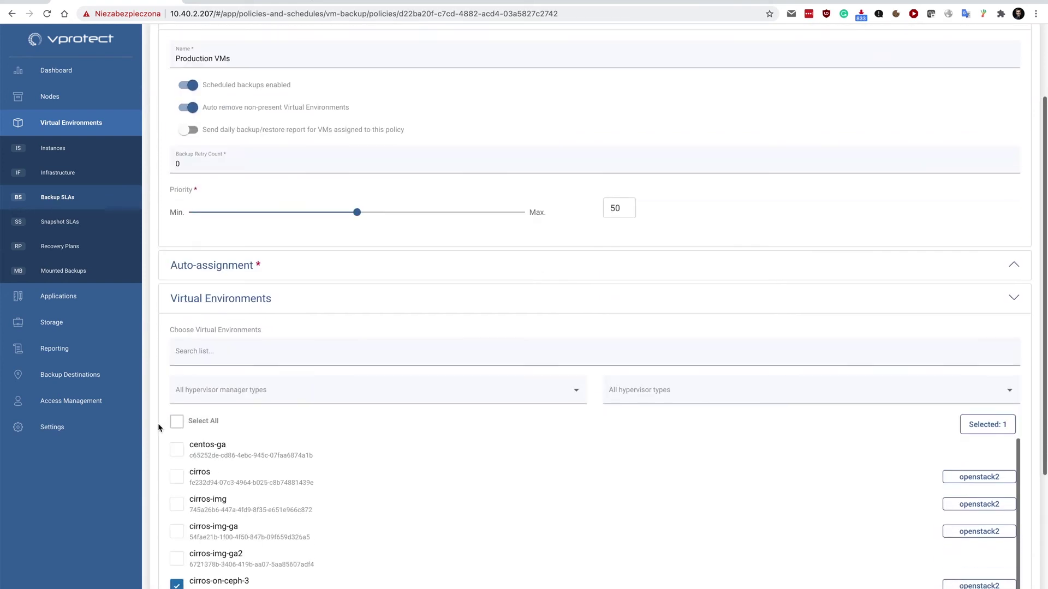
scroll(158, 425, "down", 4)
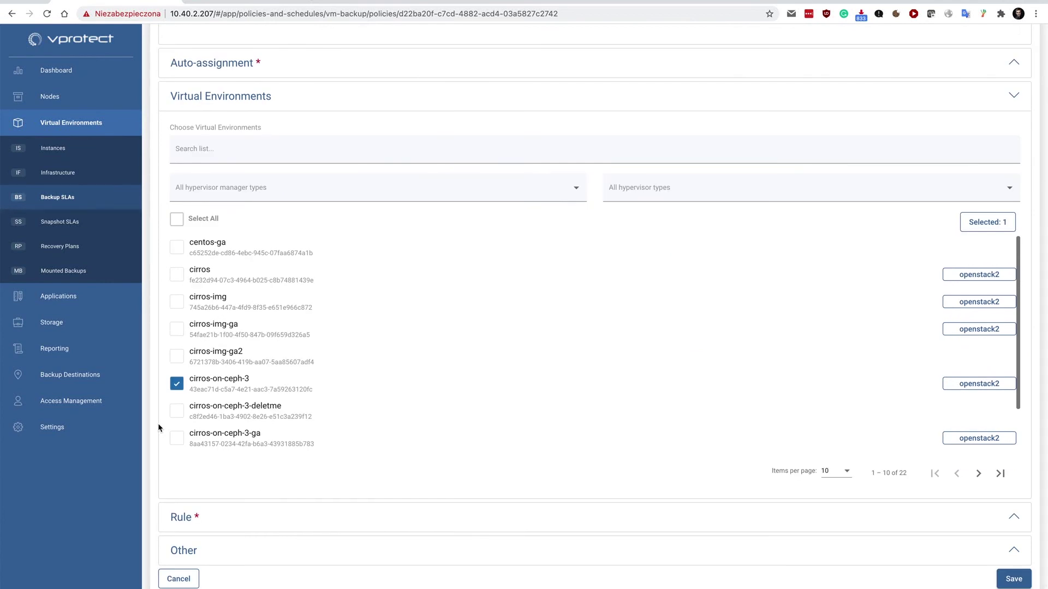
left_click(191, 64)
scroll(342, 96, "up", 3)
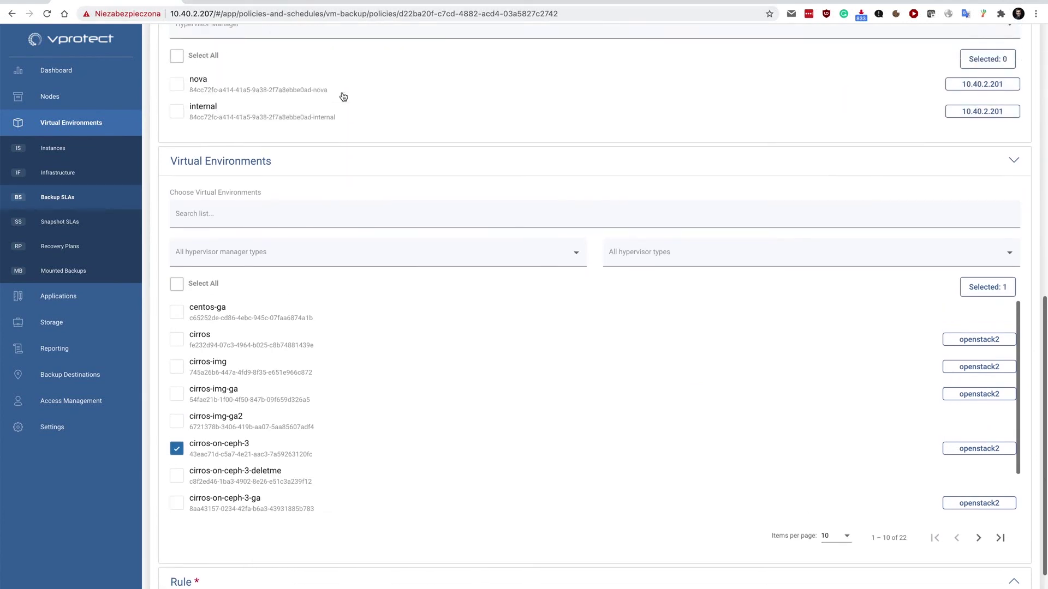
scroll(538, 150, "up", 5)
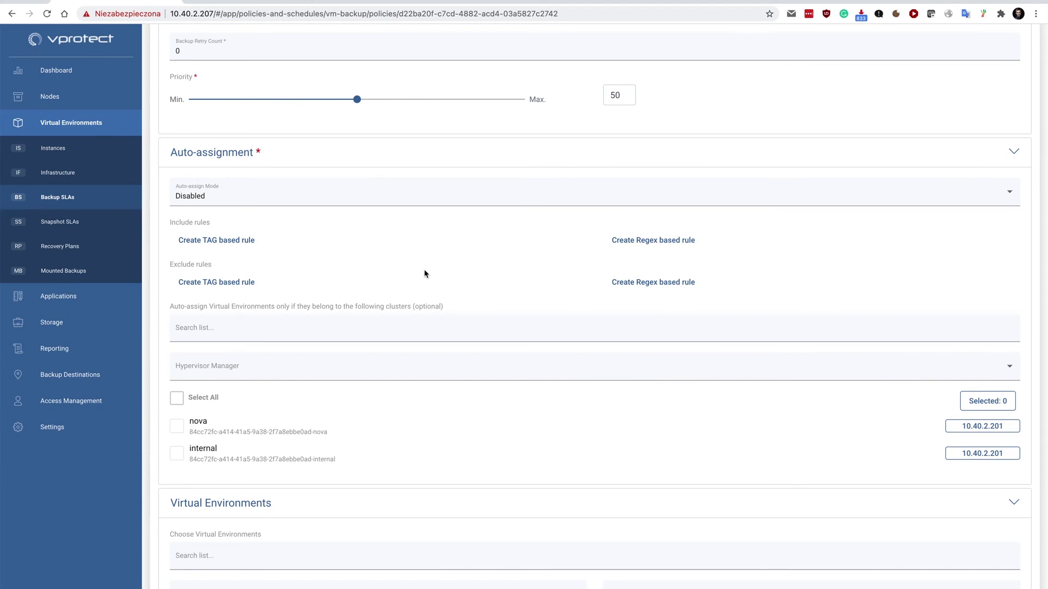
View the snapshot policies for virtual environments and the general settings and rules of default_recovery_plan
left_click(55, 222)
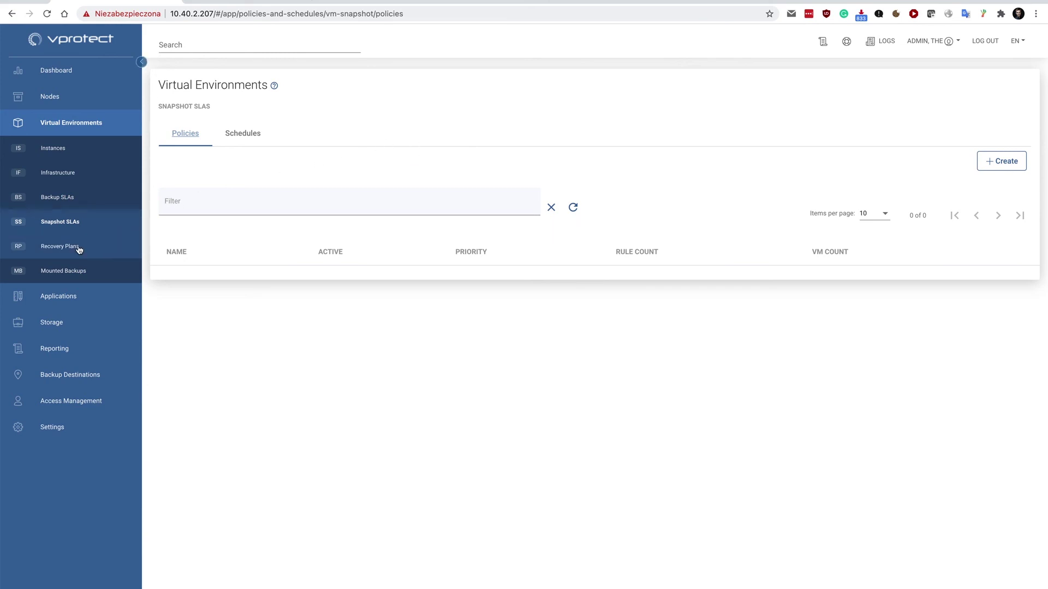
left_click(60, 247)
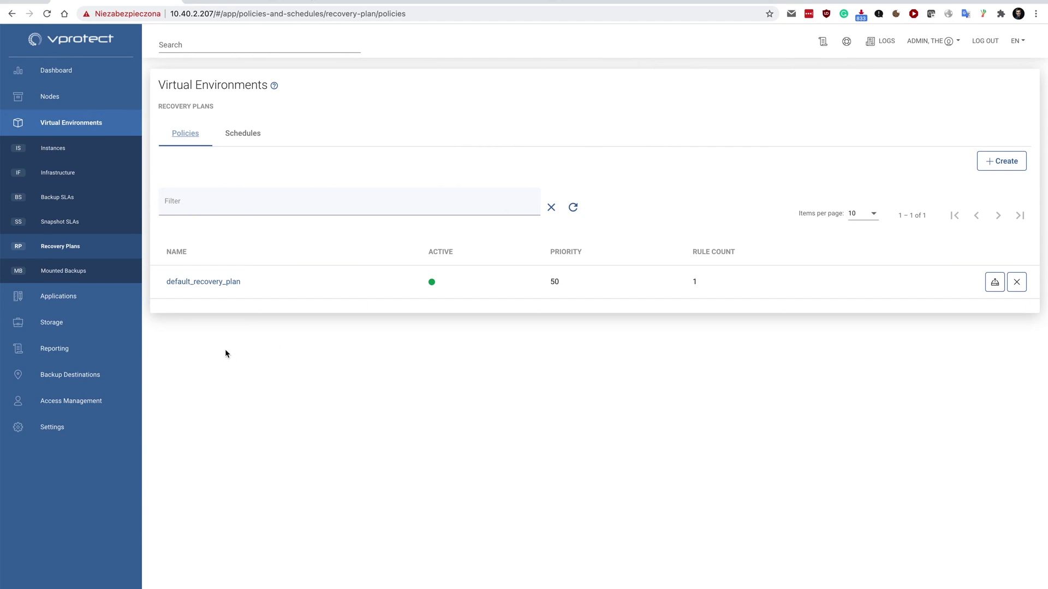
left_click(197, 282)
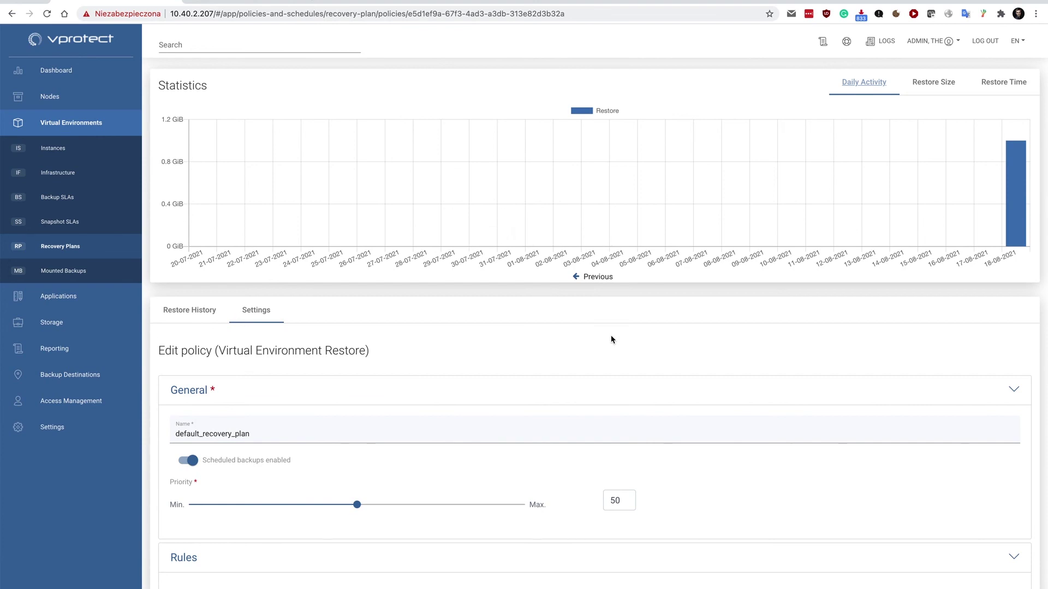
scroll(611, 339, "down", 3)
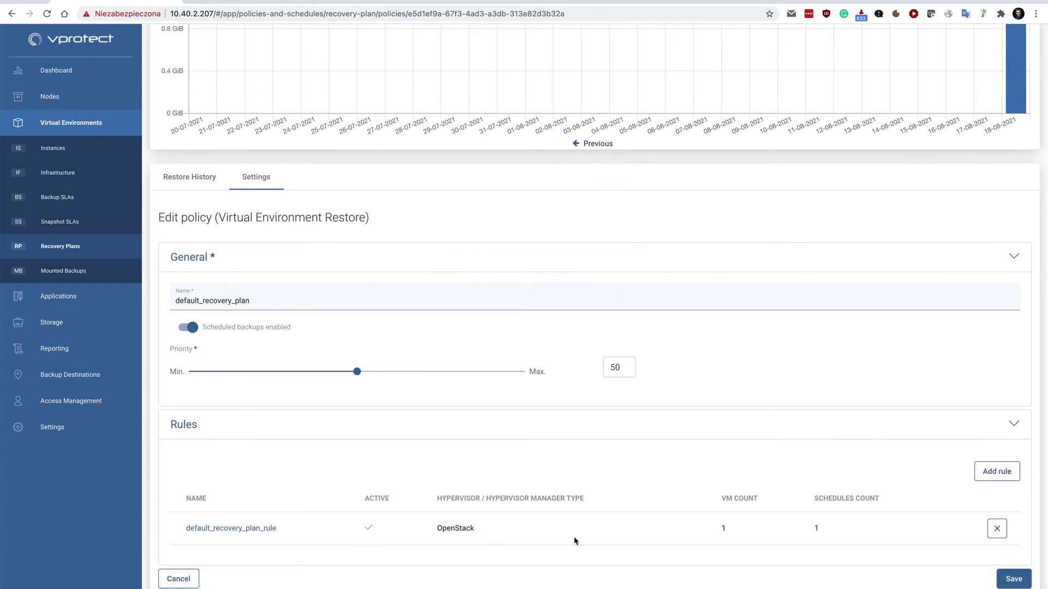
Review the virtual environments, schedules and restore parameters of default_recovery_plan_rule, and close it without changes
left_click(211, 530)
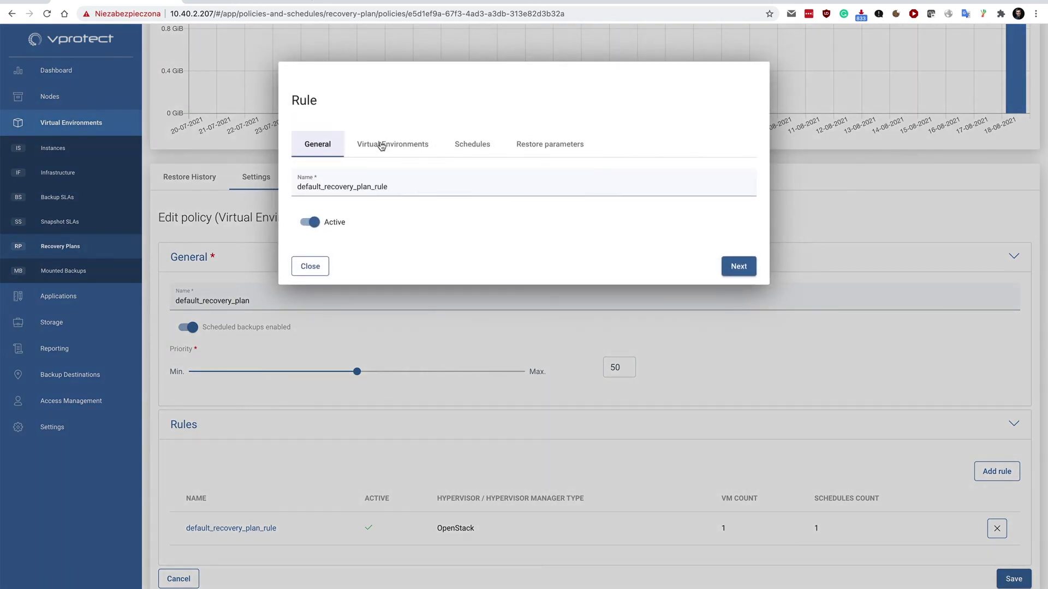
left_click(381, 144)
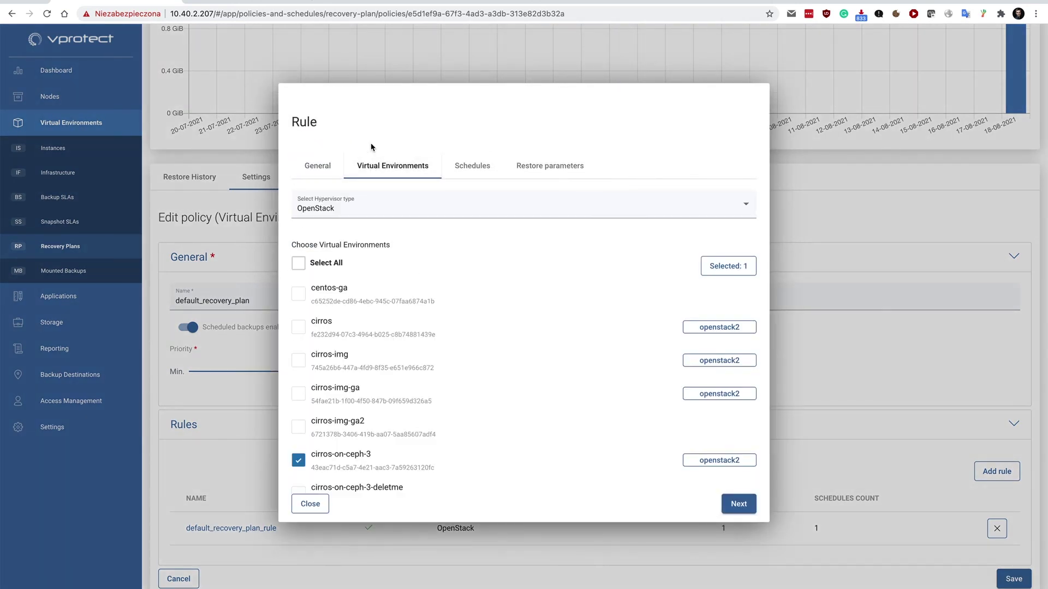
left_click(455, 167)
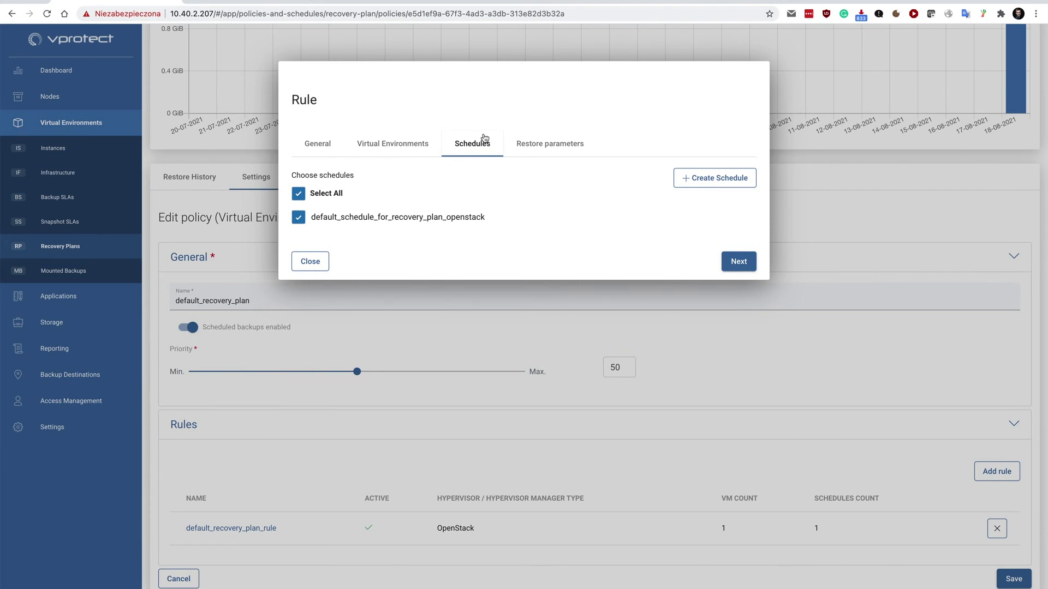
left_click(544, 144)
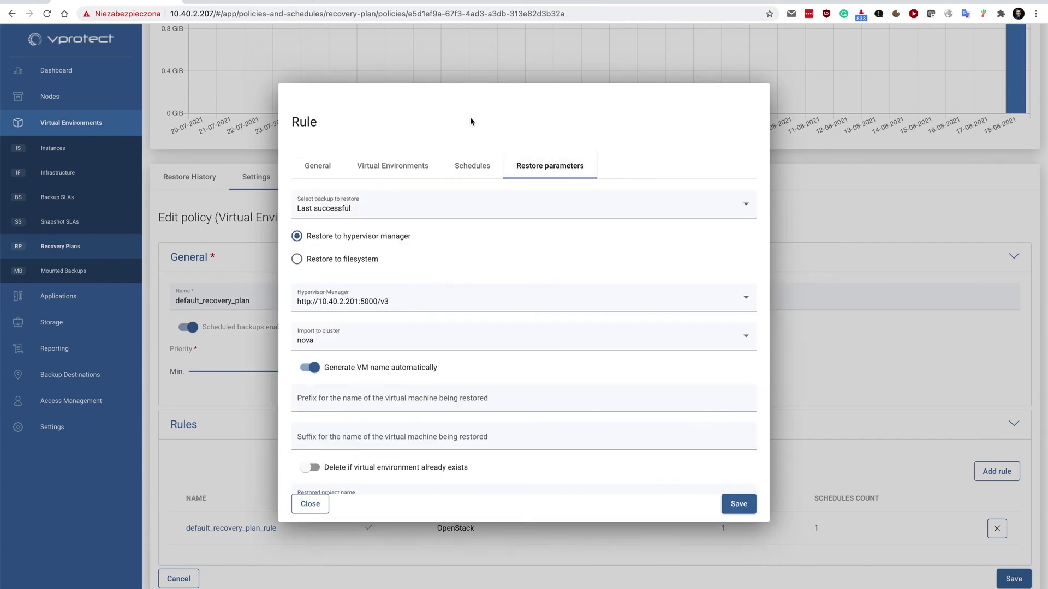
scroll(427, 415, "down", 2)
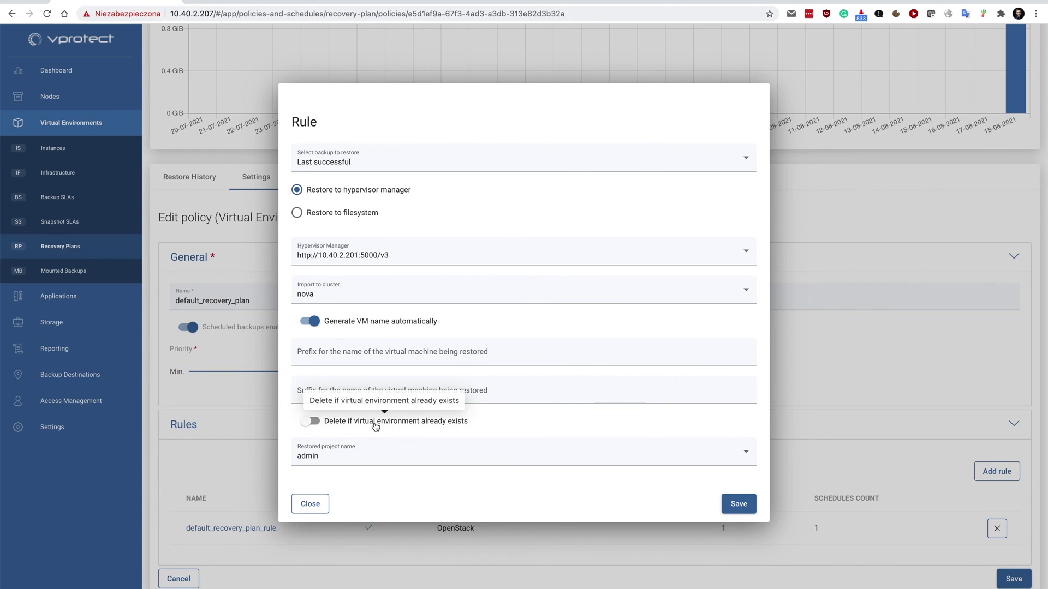
left_click(310, 505)
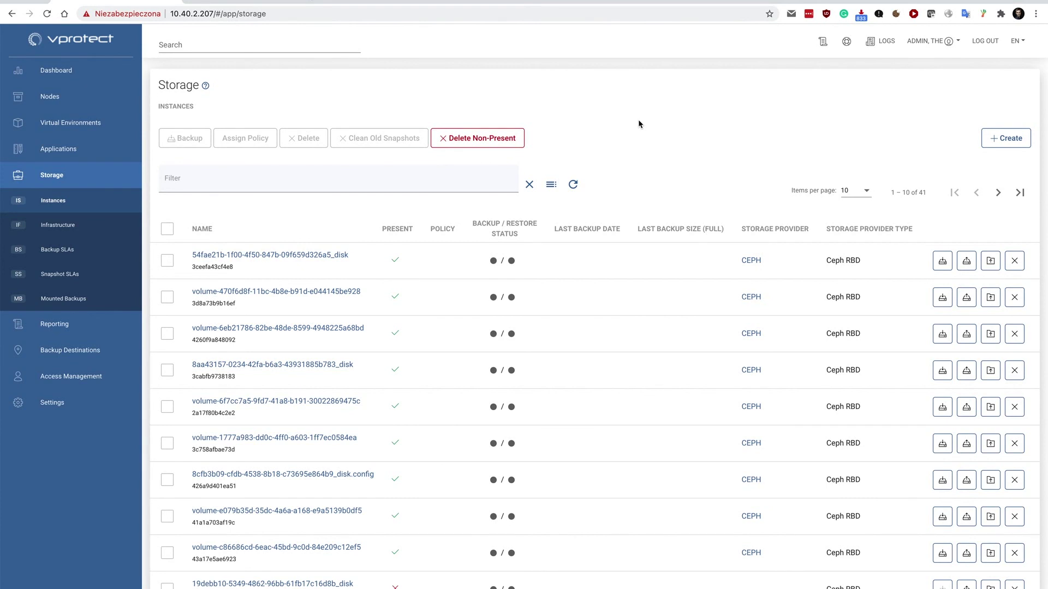
Review the storage providers, storage pools and storage instances, along with the storage backup and snapshot policies
left_click(53, 226)
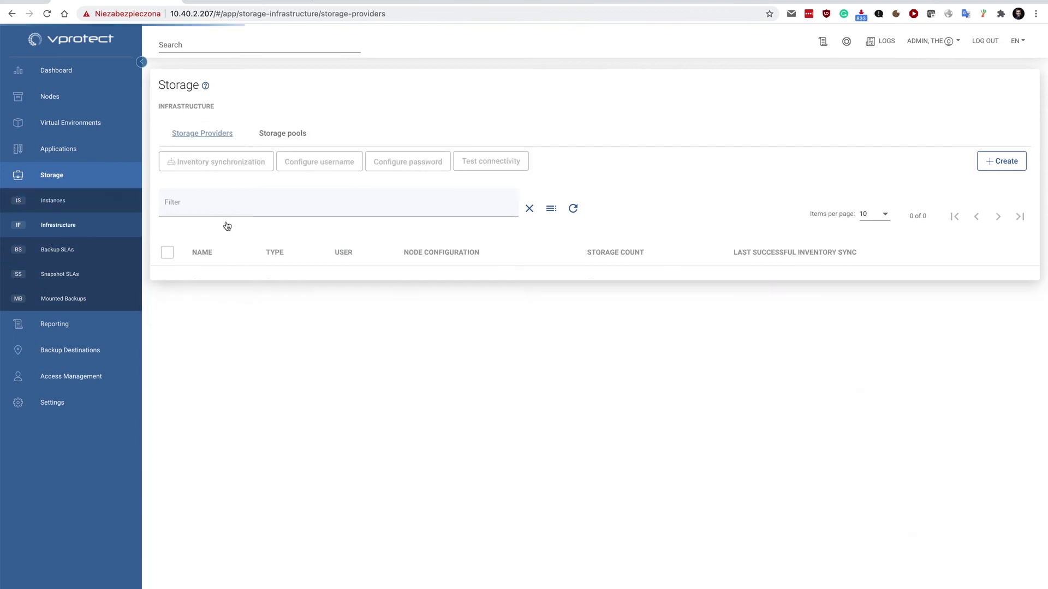
left_click(278, 136)
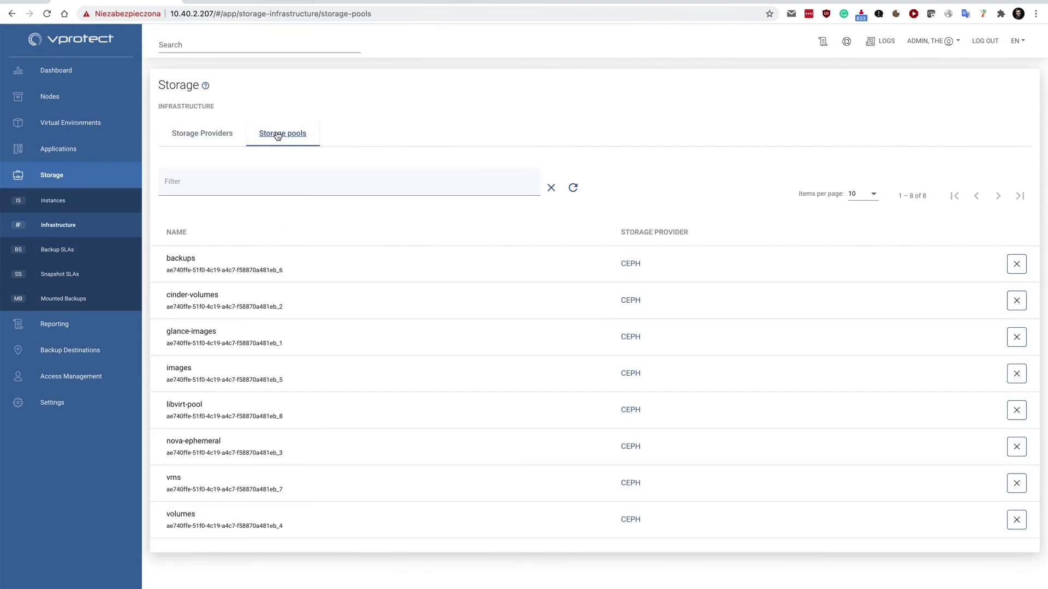
left_click(67, 202)
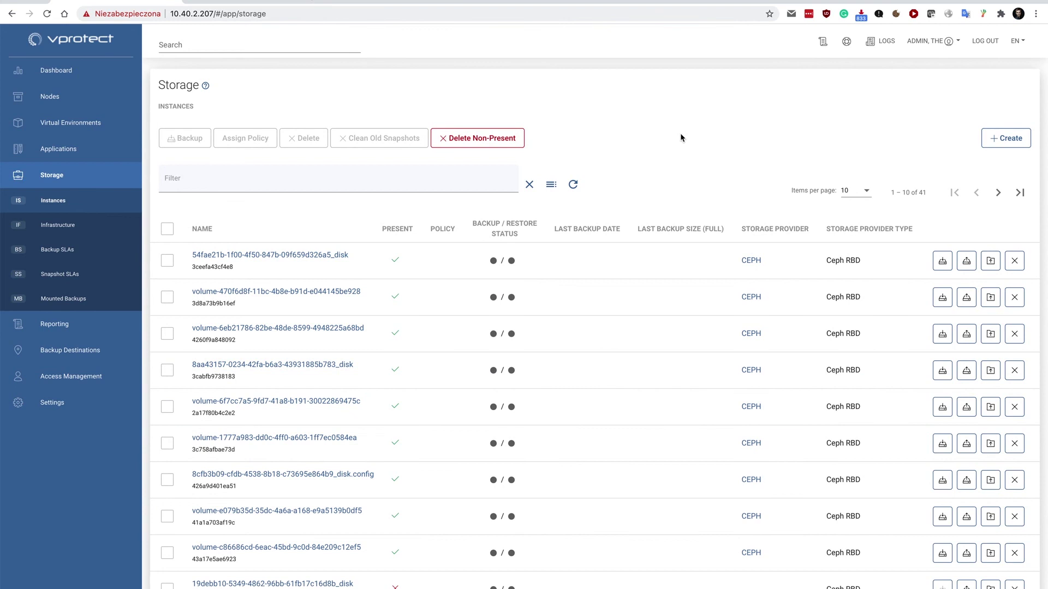
left_click(43, 251)
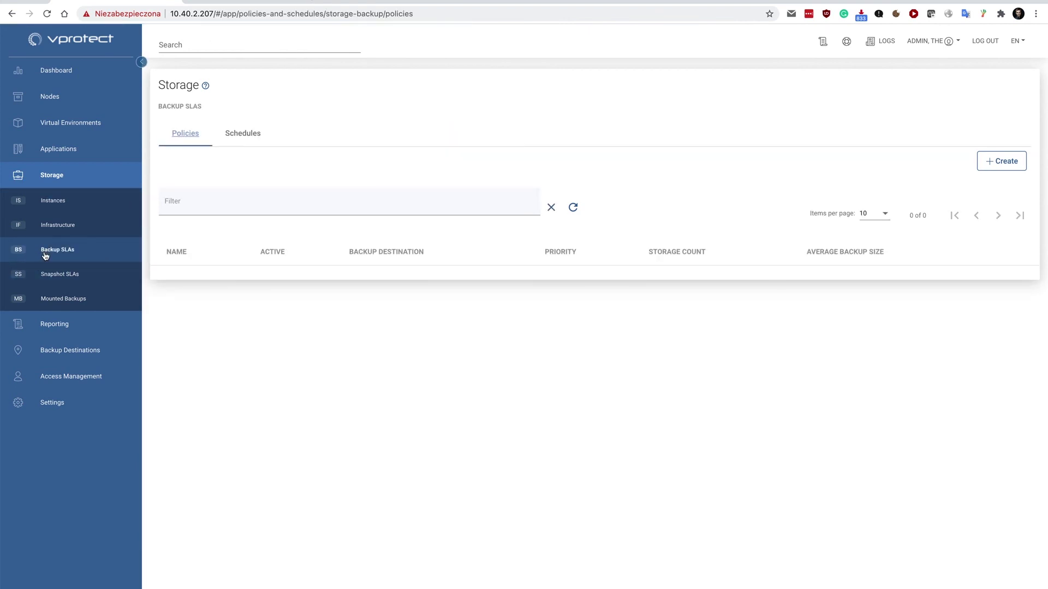
left_click(57, 273)
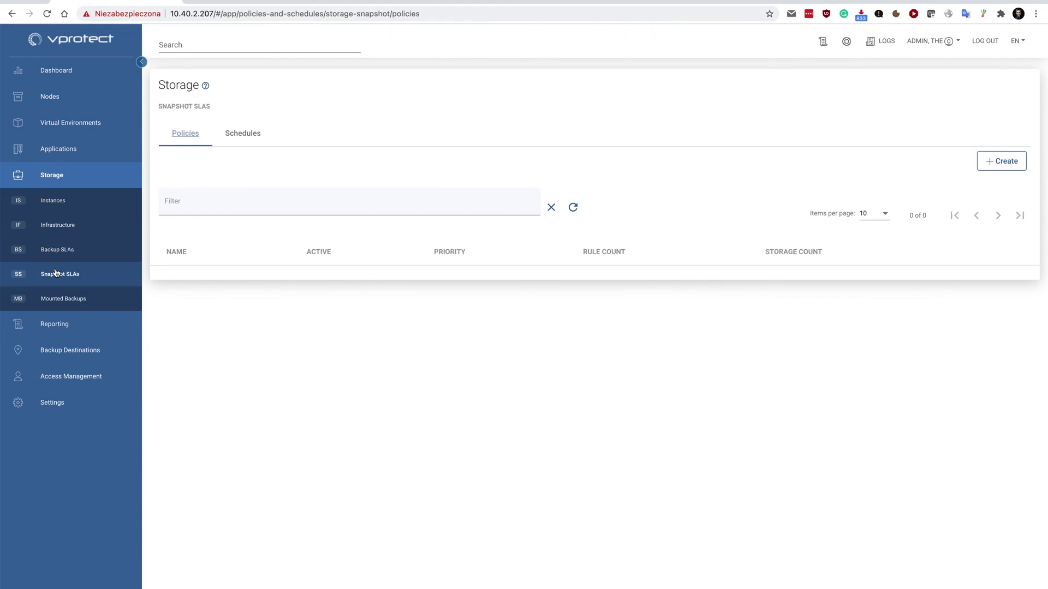